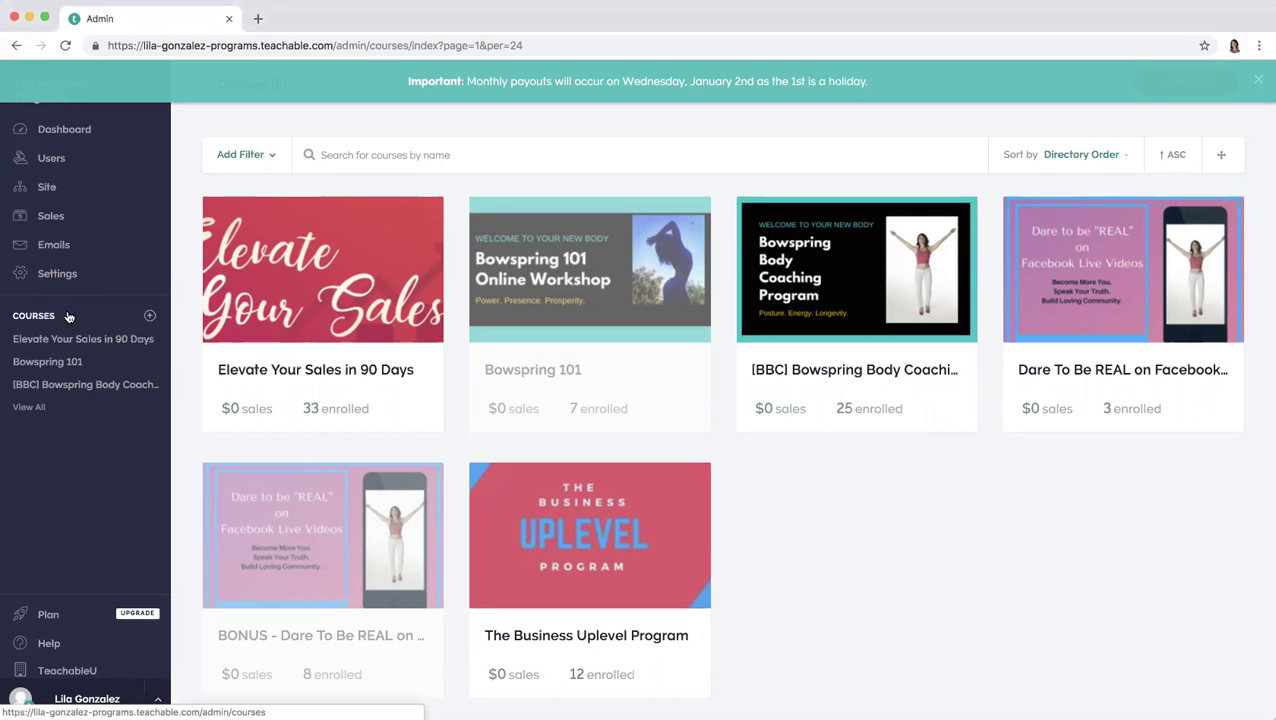
Start a new course named 'Move and Grow Rich' and paste in its Advanced Body Secrets subtitle
{"action": "left_click", "coordinate": [150, 317]}
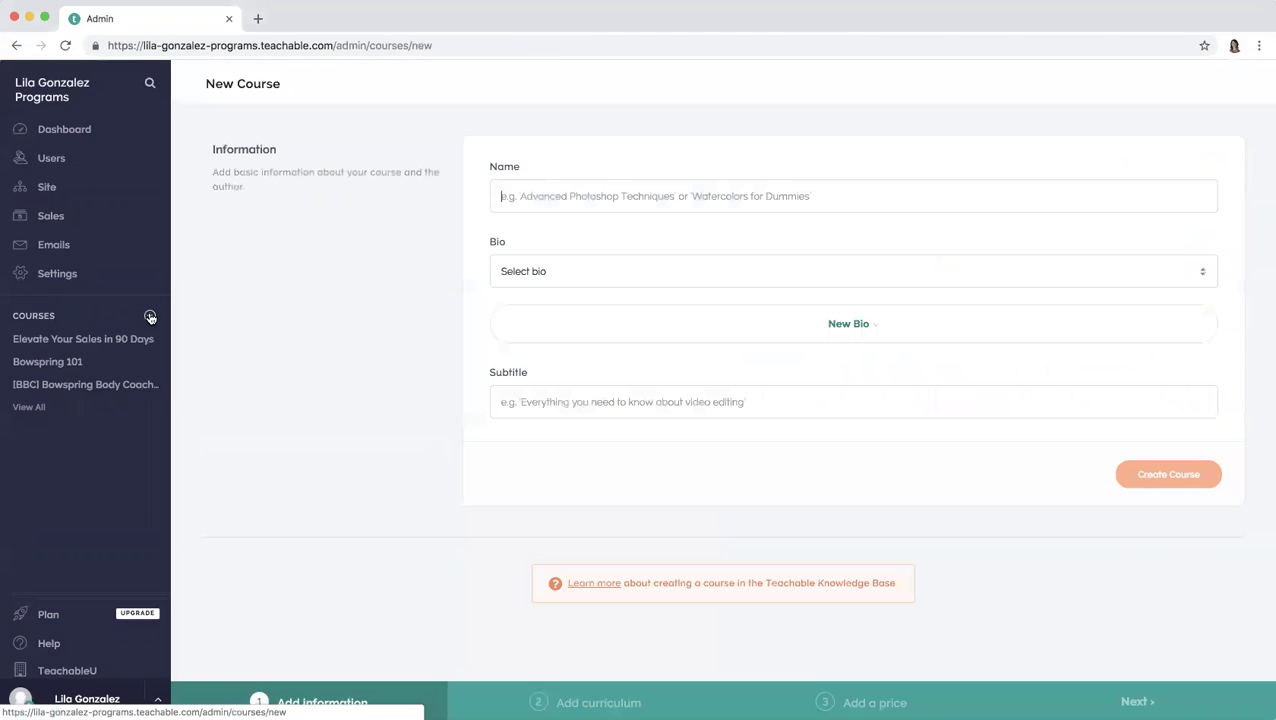
{"action": "left_click", "coordinate": [36, 407]}
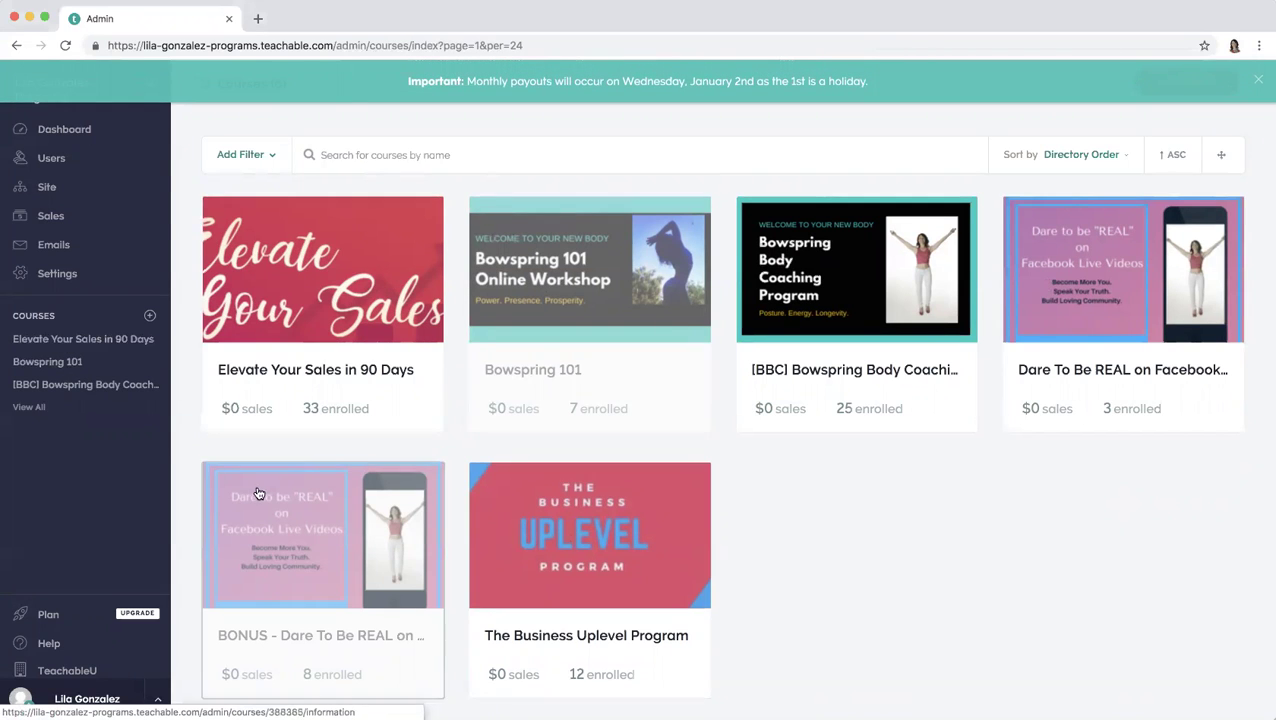
{"action": "left_click", "coordinate": [149, 318]}
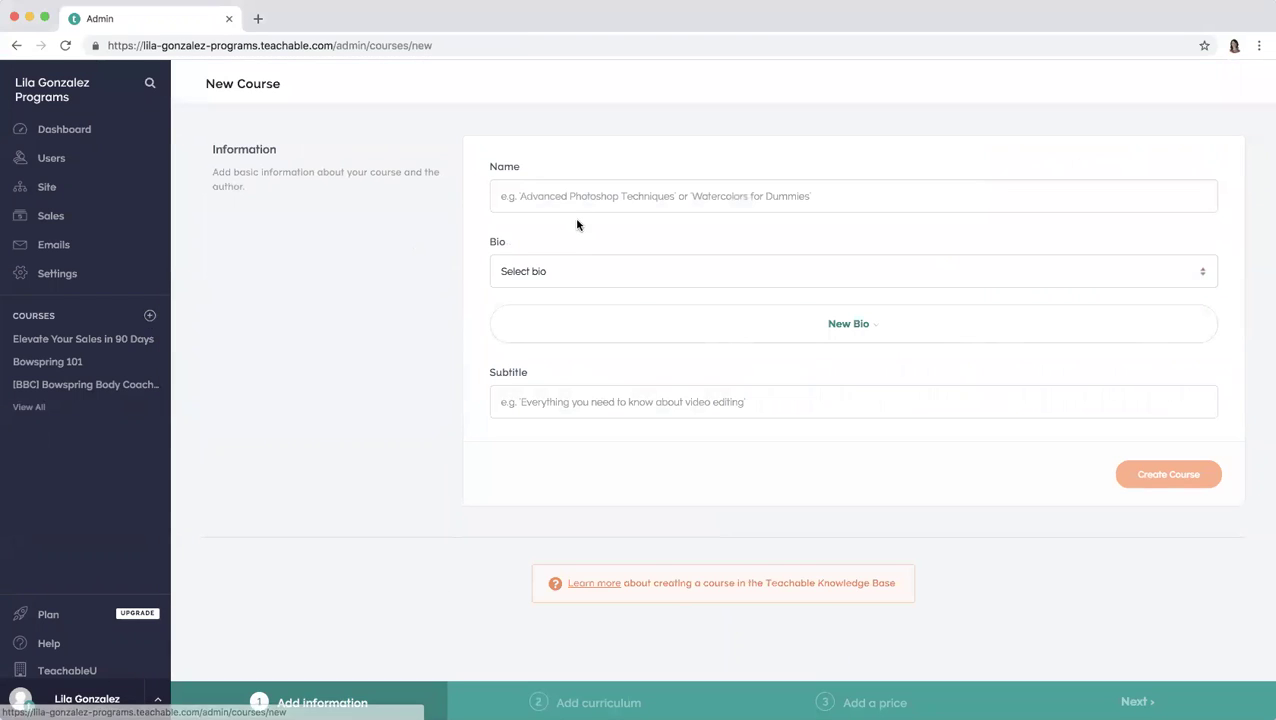
{"action": "left_click", "coordinate": [548, 195]}
{"action": "type", "text": "M"}
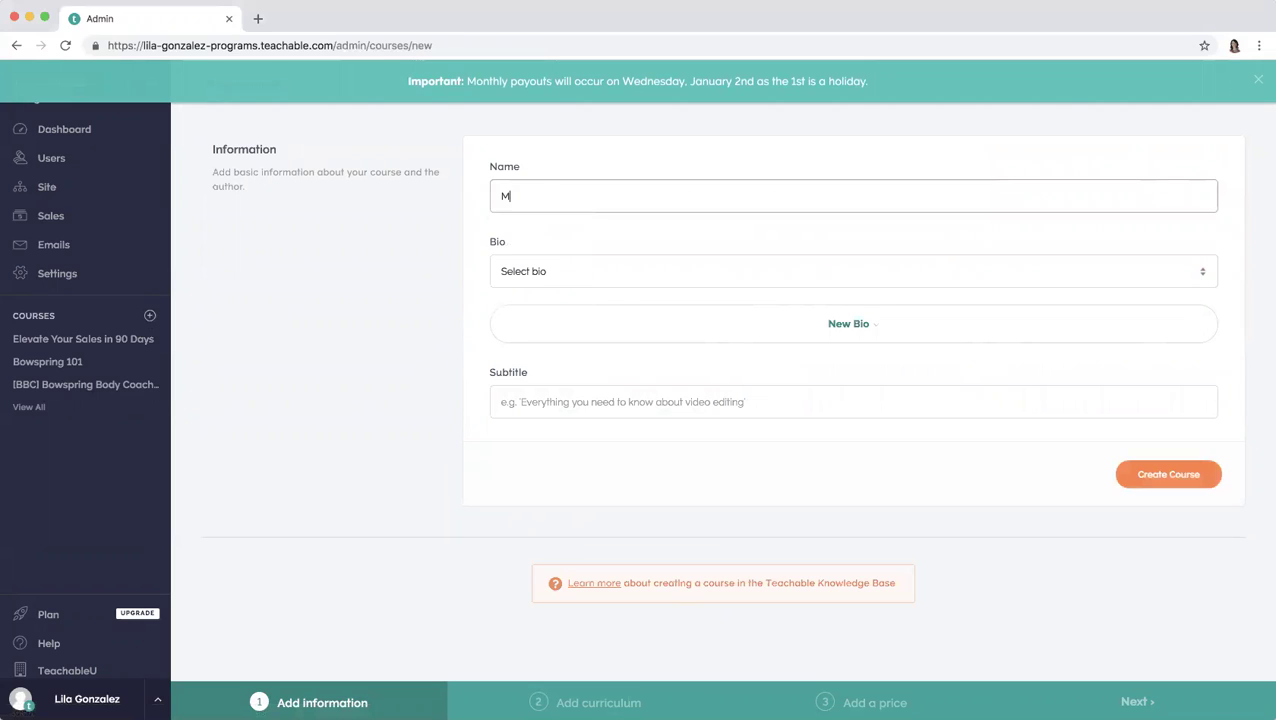
{"action": "type", "text": "ove and Grow Rich"}
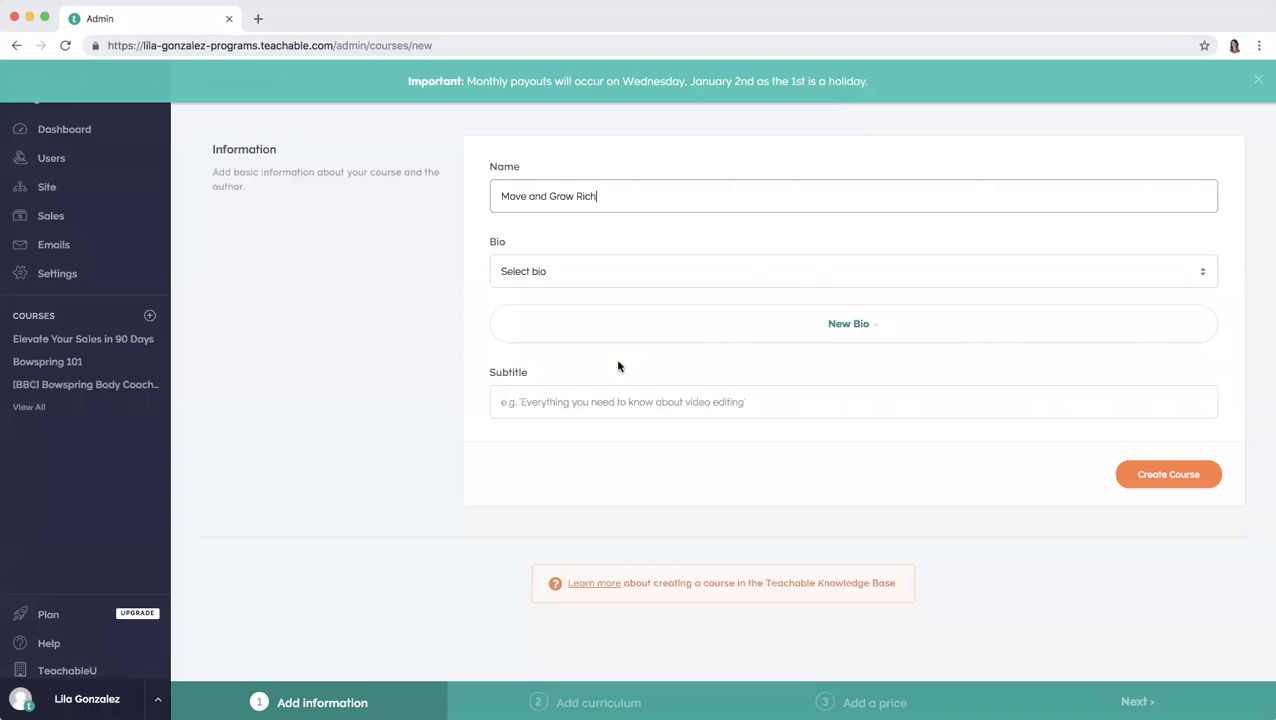
{"action": "left_click", "coordinate": [571, 404]}
{"action": "type", "text": "Advanced Body Secrets for Visionary Leaders To Massively Increase Wealth NOW"}
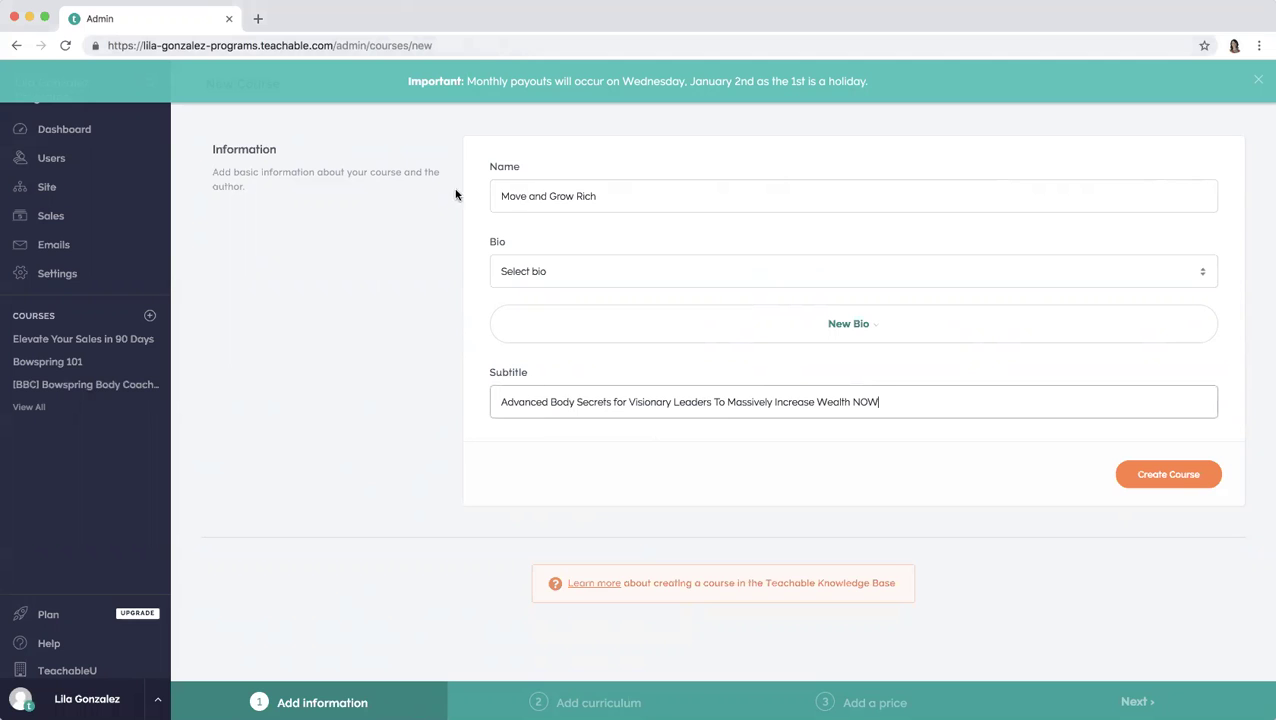
{"action": "scroll", "coordinate": [597, 201], "scroll_direction": "up", "scroll_amount": 1}
{"action": "scroll", "coordinate": [720, 240], "scroll_direction": "down", "scroll_amount": 1}
Try creating the course, then select the author's bio from the Bio dropdown
{"action": "left_click", "coordinate": [1140, 483]}
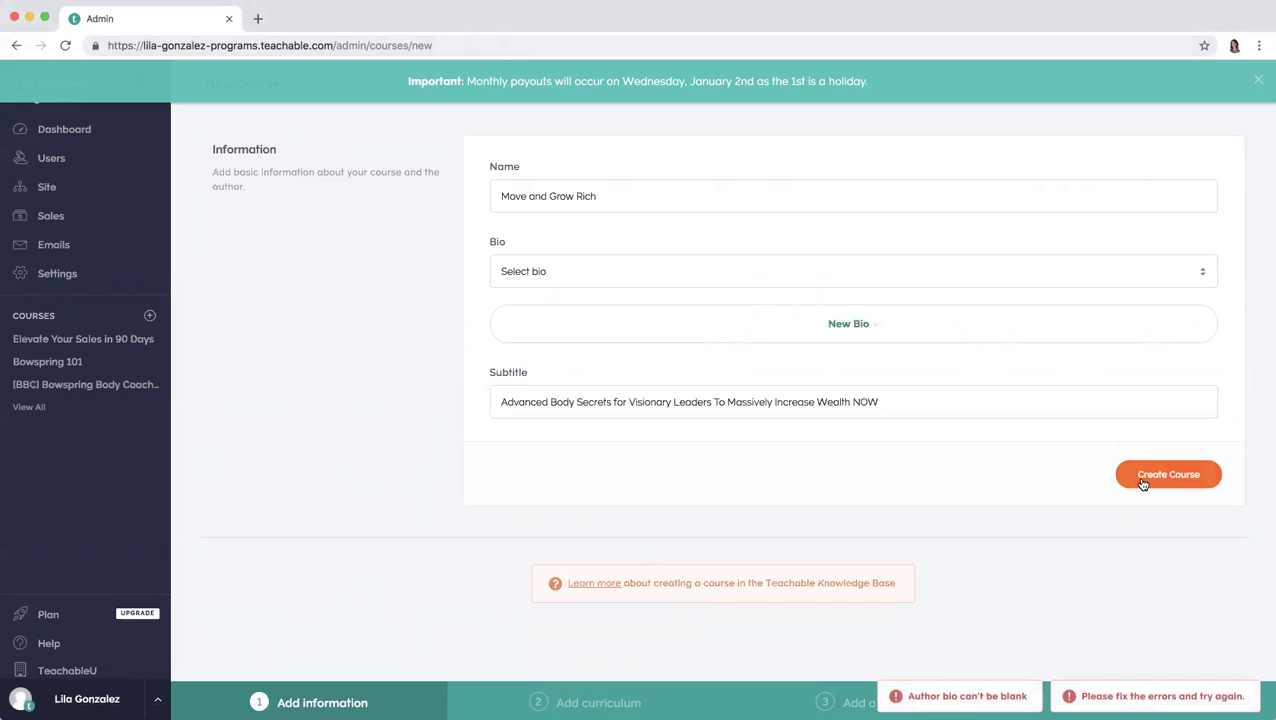
{"action": "left_click", "coordinate": [1142, 483]}
{"action": "left_click", "coordinate": [598, 274]}
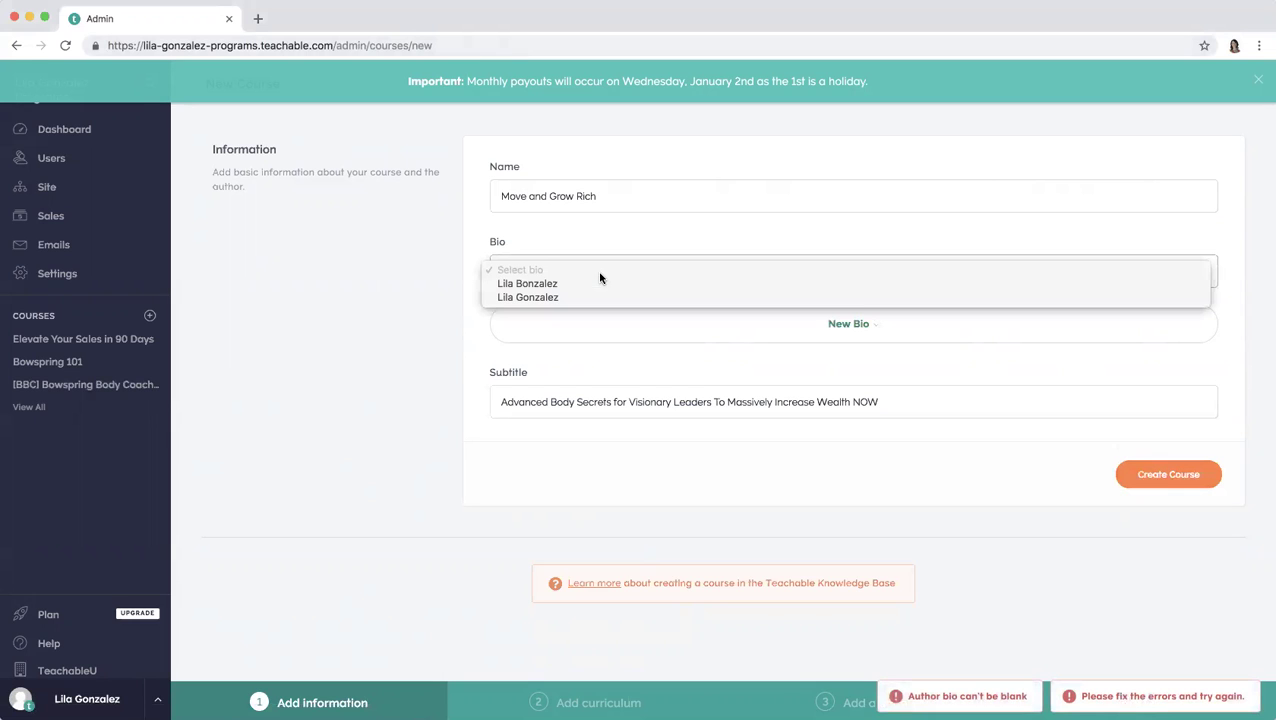
{"action": "left_click", "coordinate": [551, 298]}
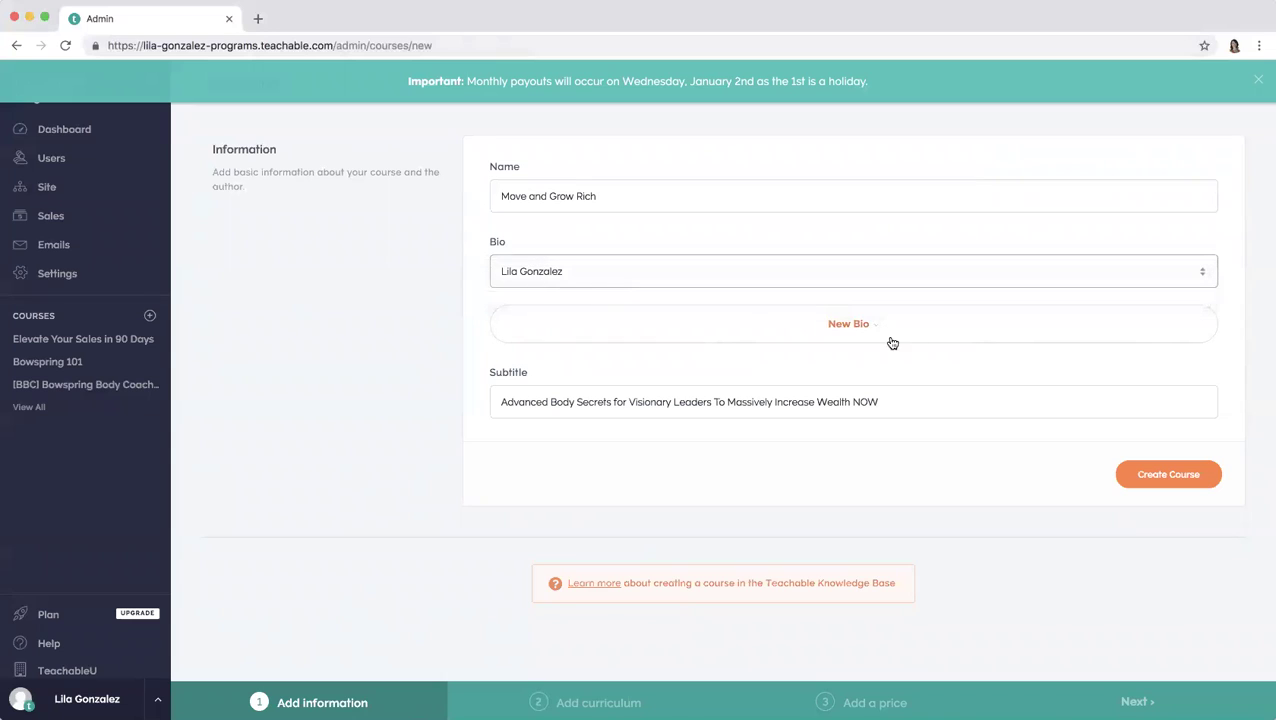
Create the course and replace the First Section title with the pasted session title
{"action": "left_click", "coordinate": [1157, 476]}
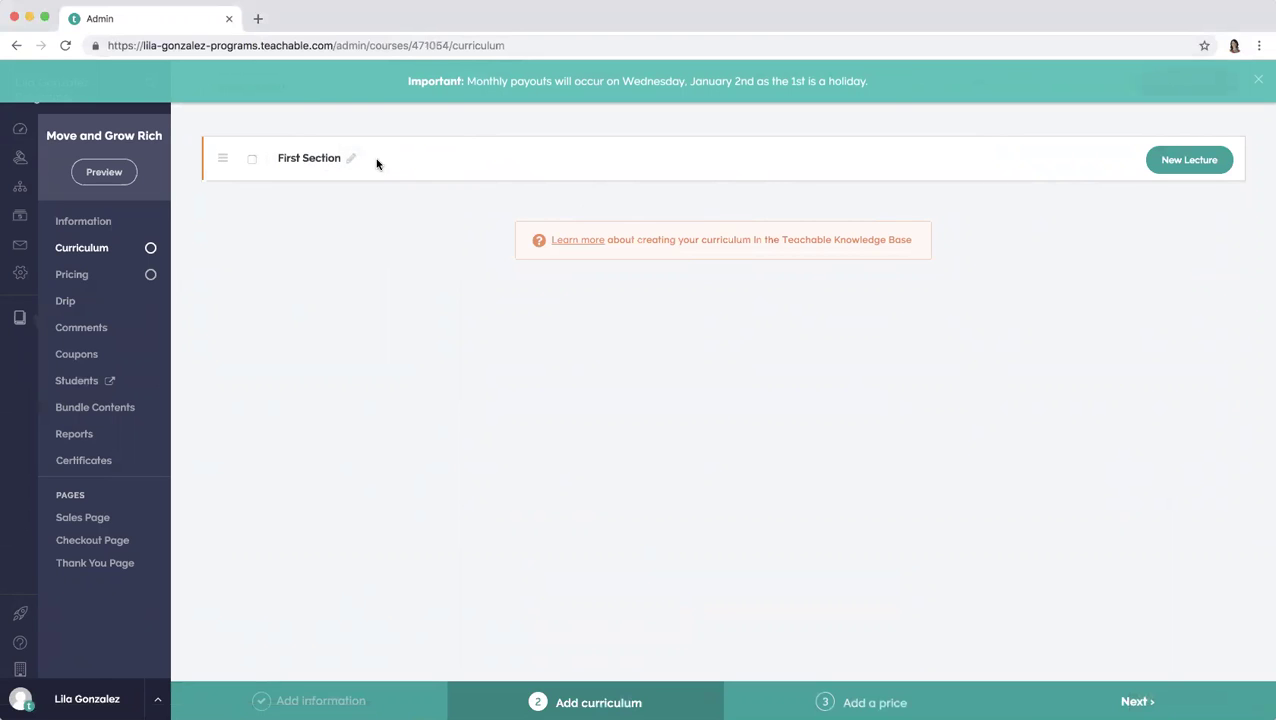
{"action": "left_click", "coordinate": [351, 161]}
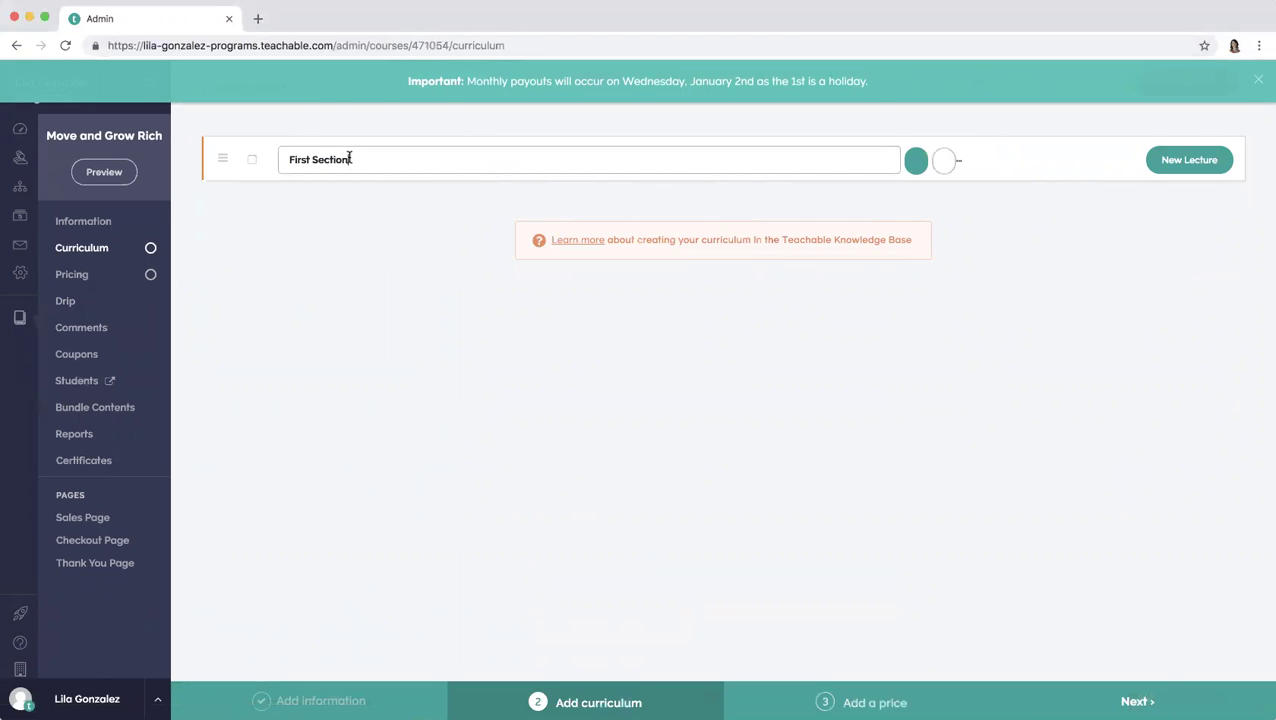
{"action": "key", "text": "super+a"}
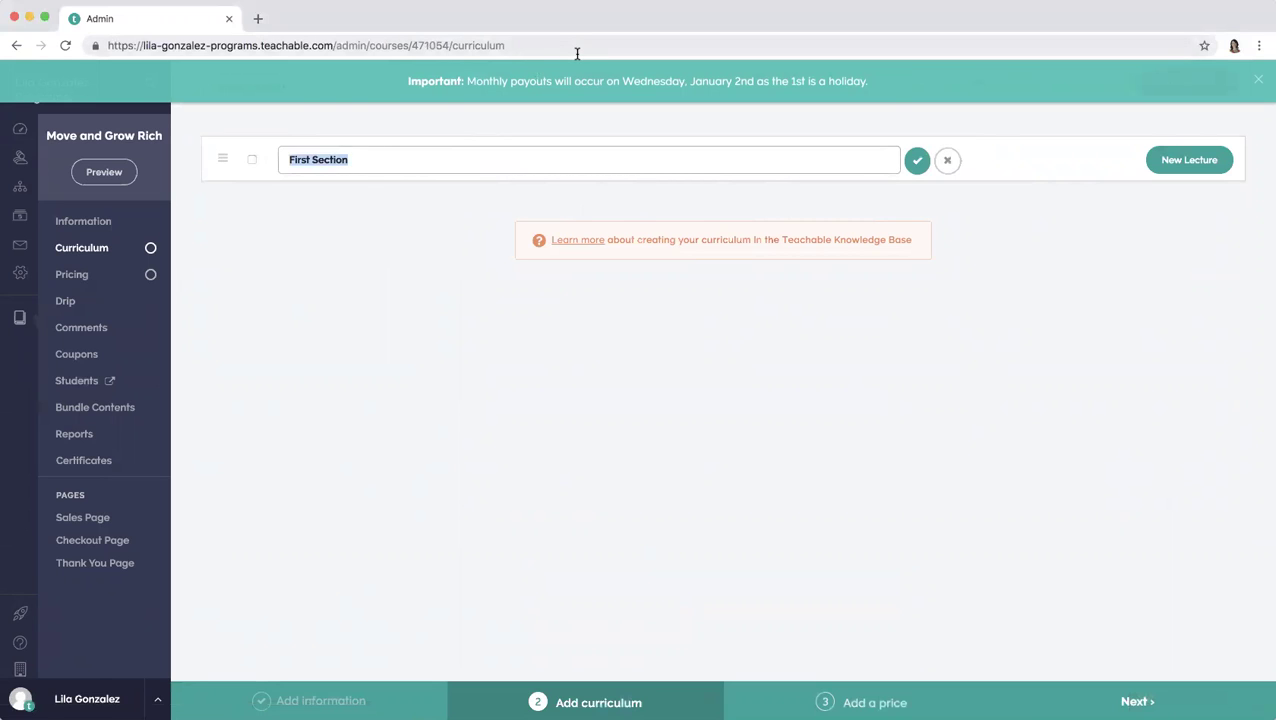
{"action": "key", "text": "BackSpace"}
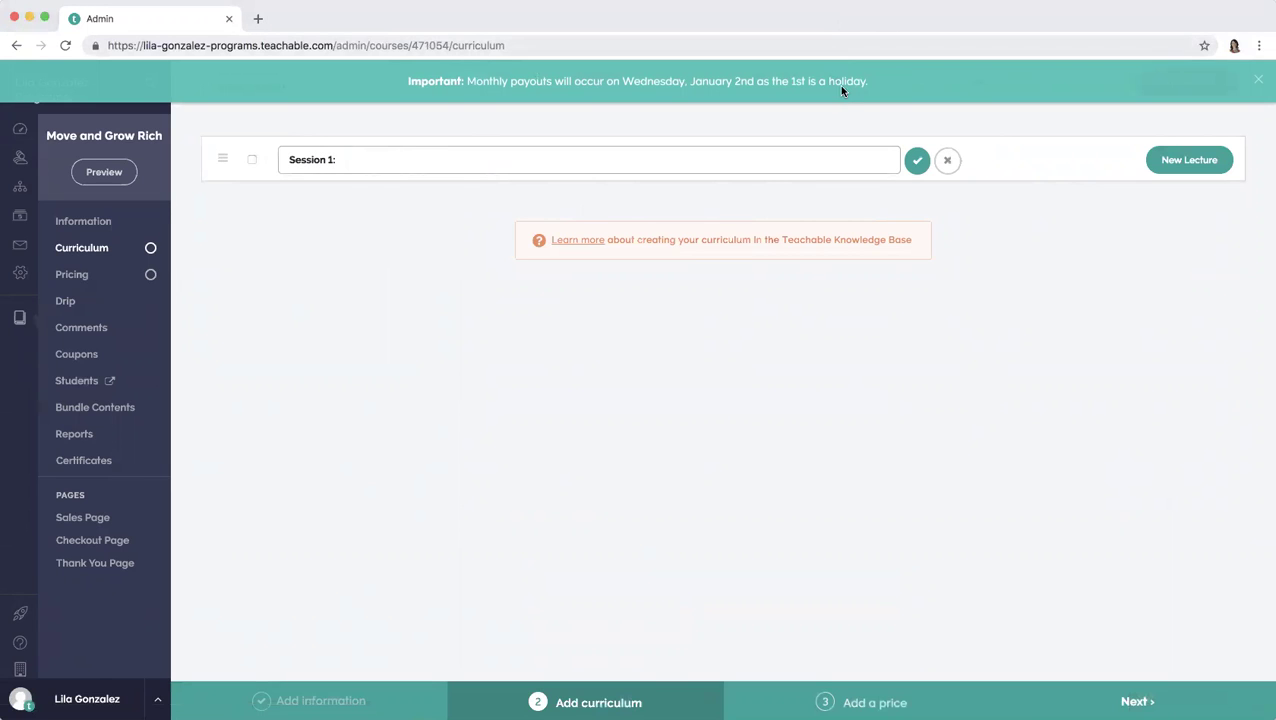
{"action": "key", "text": "Escape"}
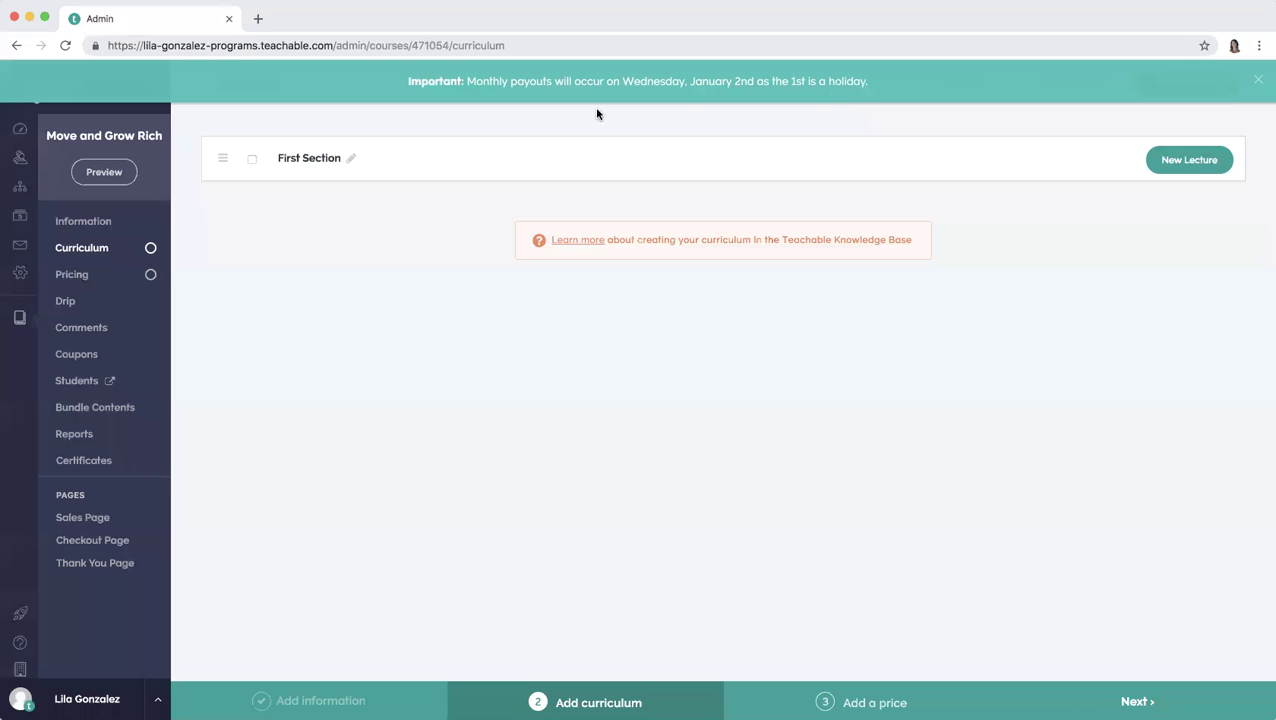
{"action": "left_click", "coordinate": [347, 161]}
{"action": "key", "text": "super+a"}
{"action": "key", "text": "BackSpace"}
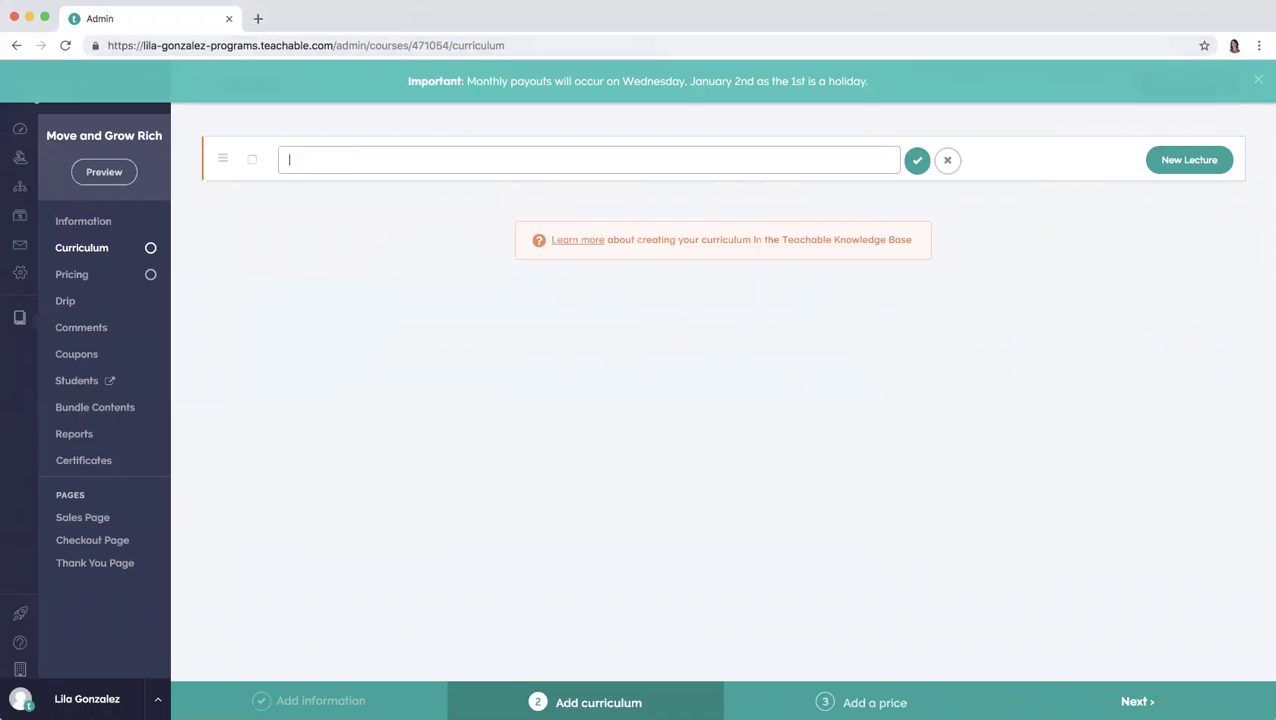
{"action": "type", "text": "How 10 Key Areas of your Body will boost your energy so you can create more income"}
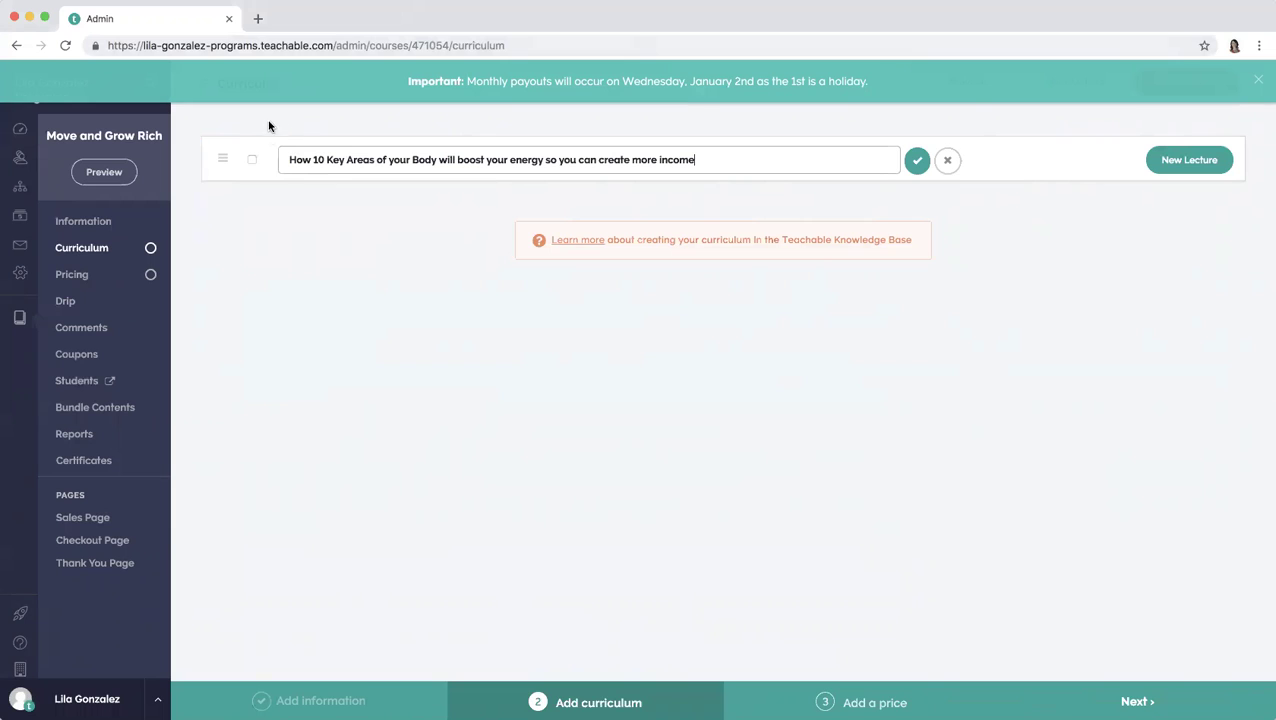
Begin the section title with 'Session 1:'
{"action": "left_click", "coordinate": [289, 159]}
{"action": "type", "text": "Session"}
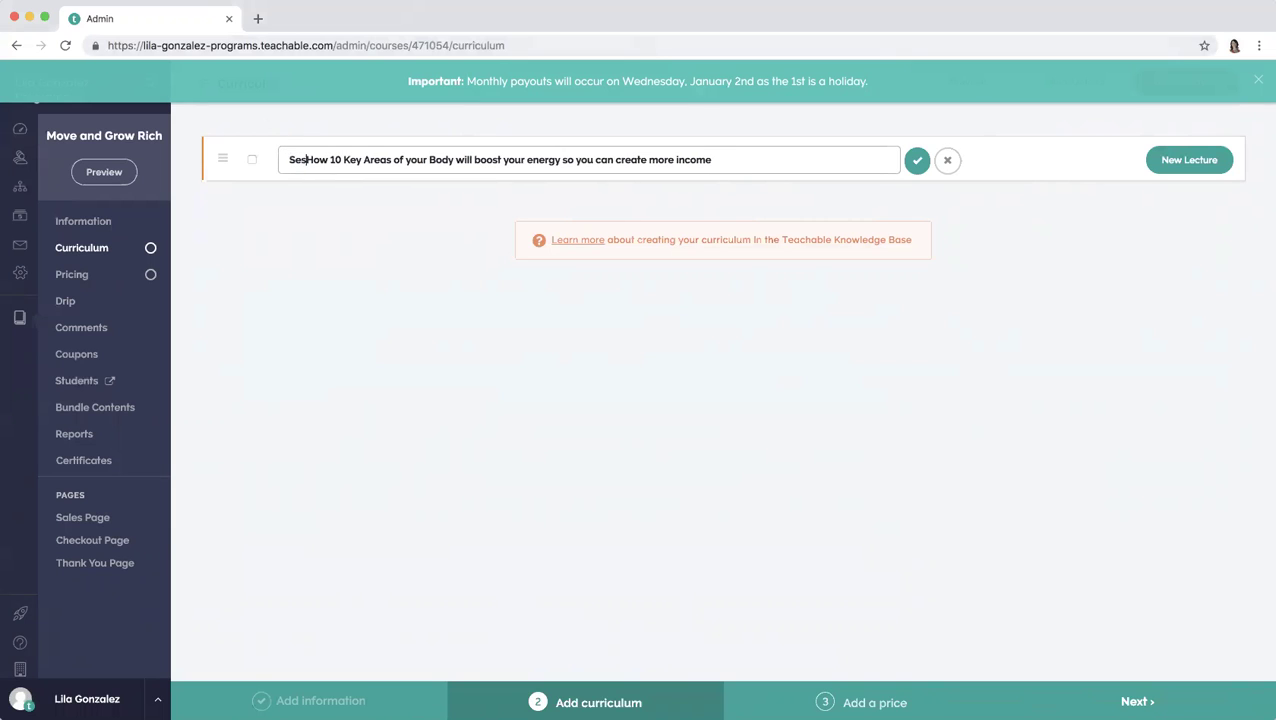
{"action": "type", "text": "1"}
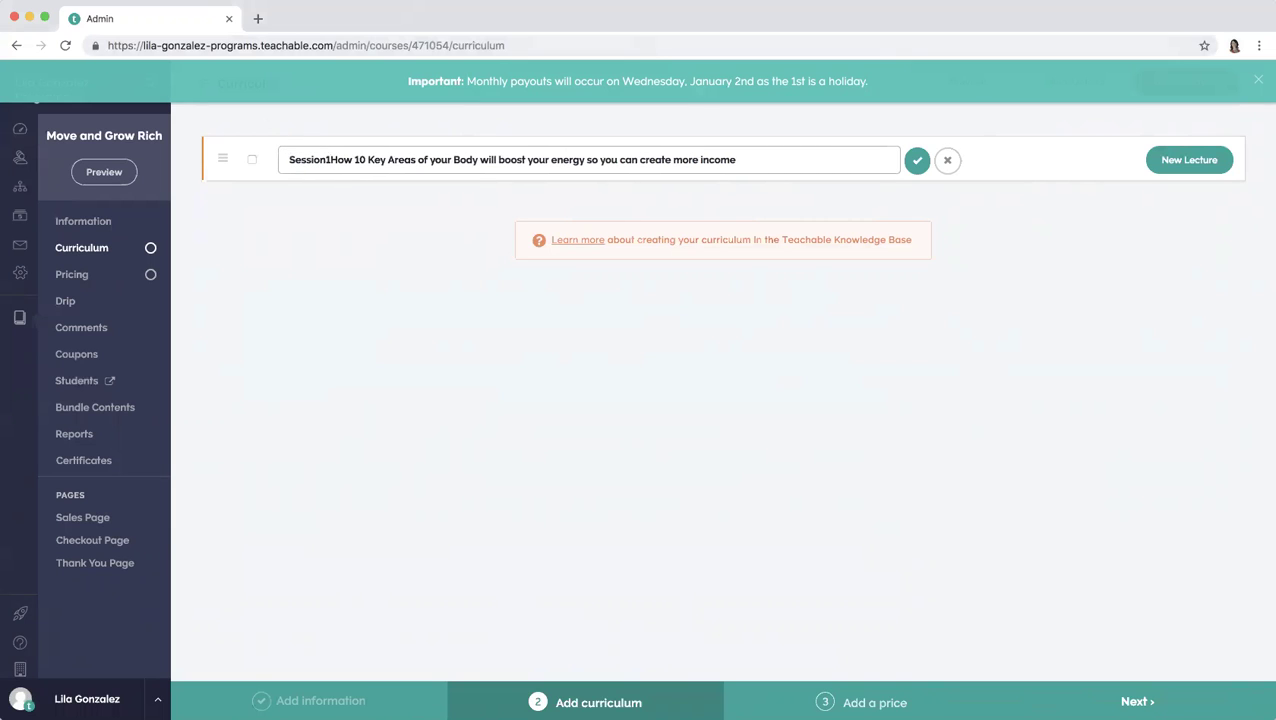
{"action": "key", "text": "BackSpace"}
{"action": "type", "text": "1:"}
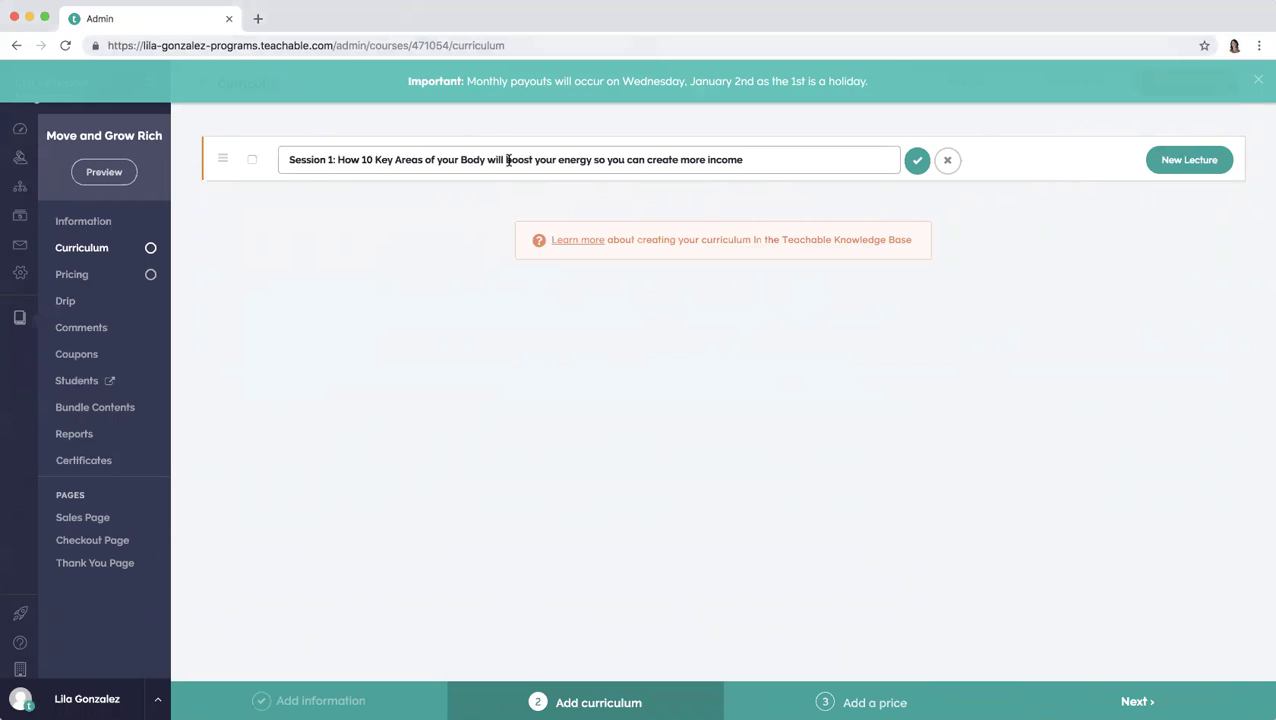
Capitalize Boost, Energy, You and Can in the section title
{"action": "left_click", "coordinate": [507, 159]}
{"action": "key", "text": "BackSpace"}
{"action": "type", "text": "B"}
{"action": "left_click", "coordinate": [558, 160]}
{"action": "key", "text": "Delete"}
{"action": "type", "text": "E"}
{"action": "left_click", "coordinate": [609, 160]}
{"action": "key", "text": "Delete"}
{"action": "type", "text": "Y"}
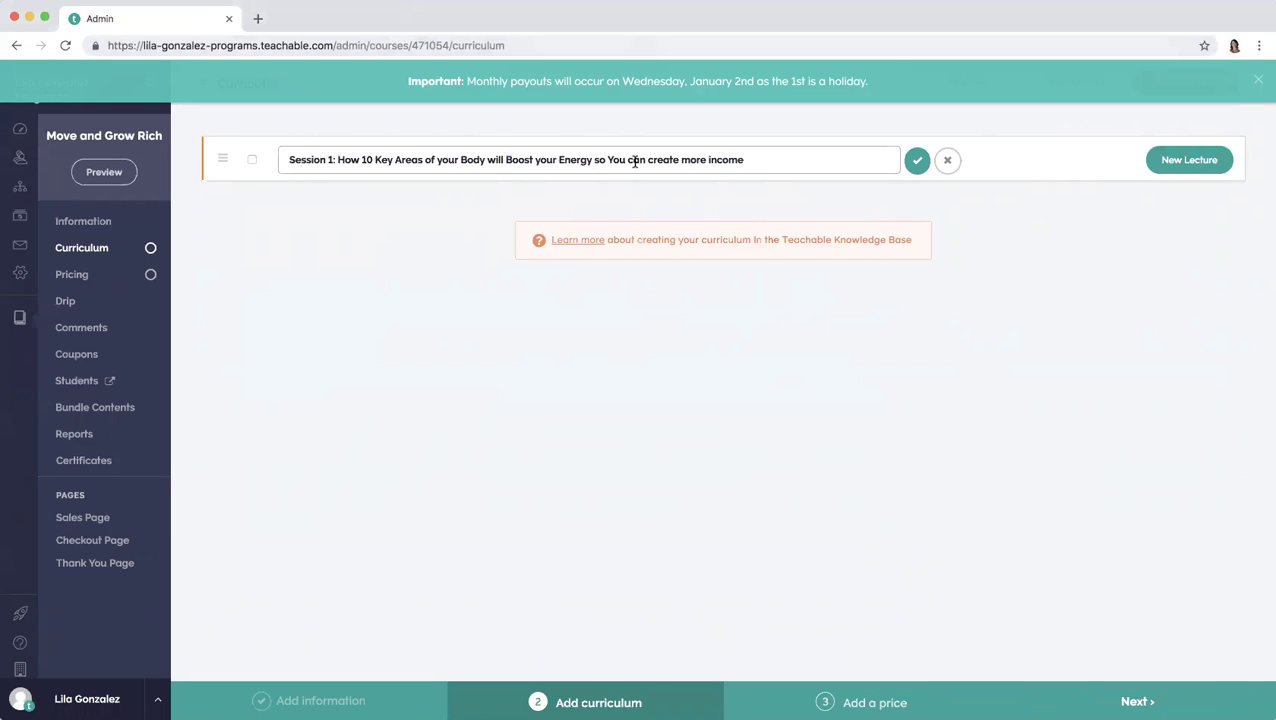
{"action": "left_click", "coordinate": [630, 160]}
{"action": "key", "text": "Delete"}
{"action": "type", "text": "C"}
Fix the capitalization of Create and will, then save the Session 1 section title
{"action": "left_click", "coordinate": [651, 155]}
{"action": "key", "text": "BackSpace"}
{"action": "type", "text": "C"}
{"action": "type", "text": "M"}
{"action": "type", "text": "I"}
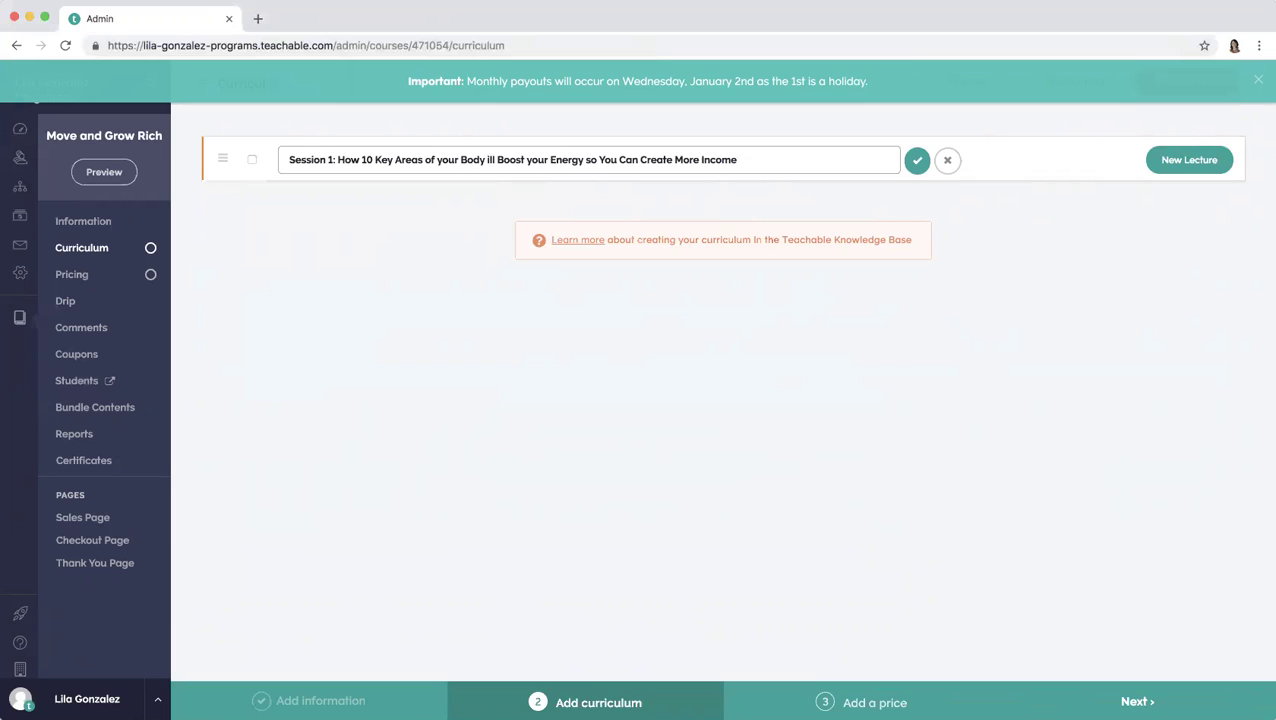
{"action": "left_click_drag", "start_coordinate": [494, 160], "coordinate": [487, 160]}
{"action": "type", "text": "W"}
{"action": "key", "text": "BackSpace"}
{"action": "type", "text": "w"}
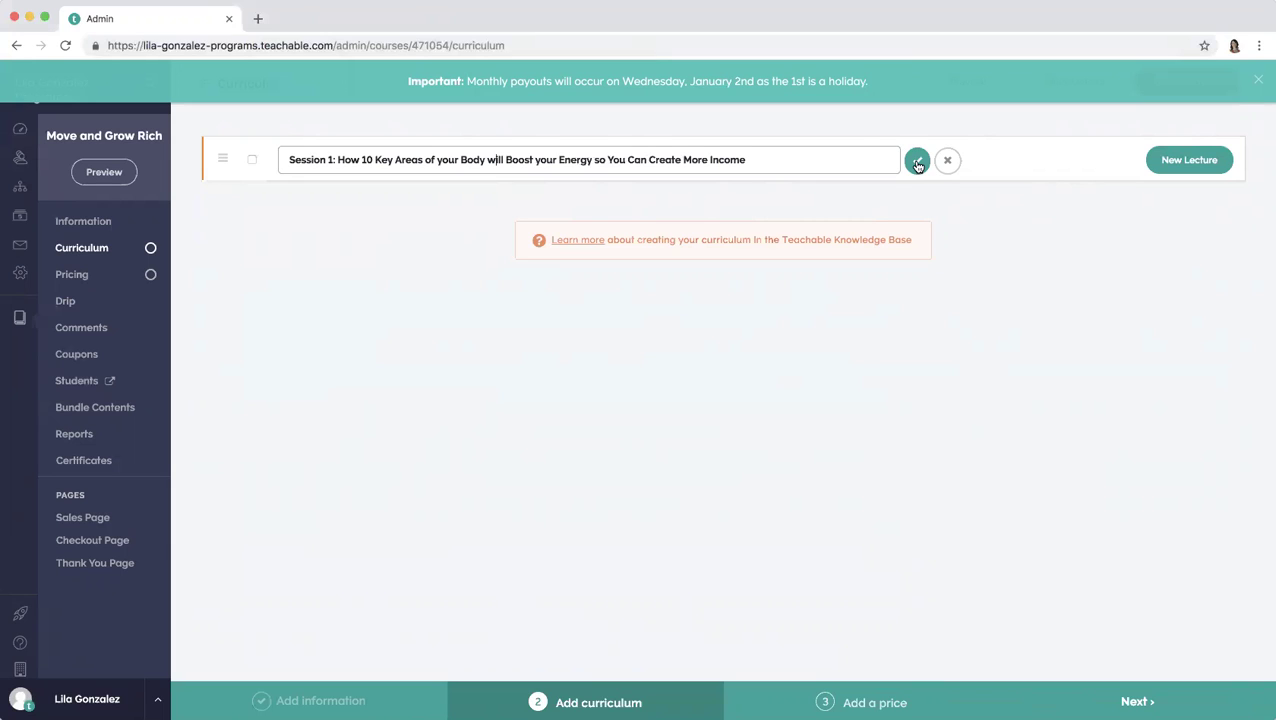
{"action": "left_click", "coordinate": [917, 166]}
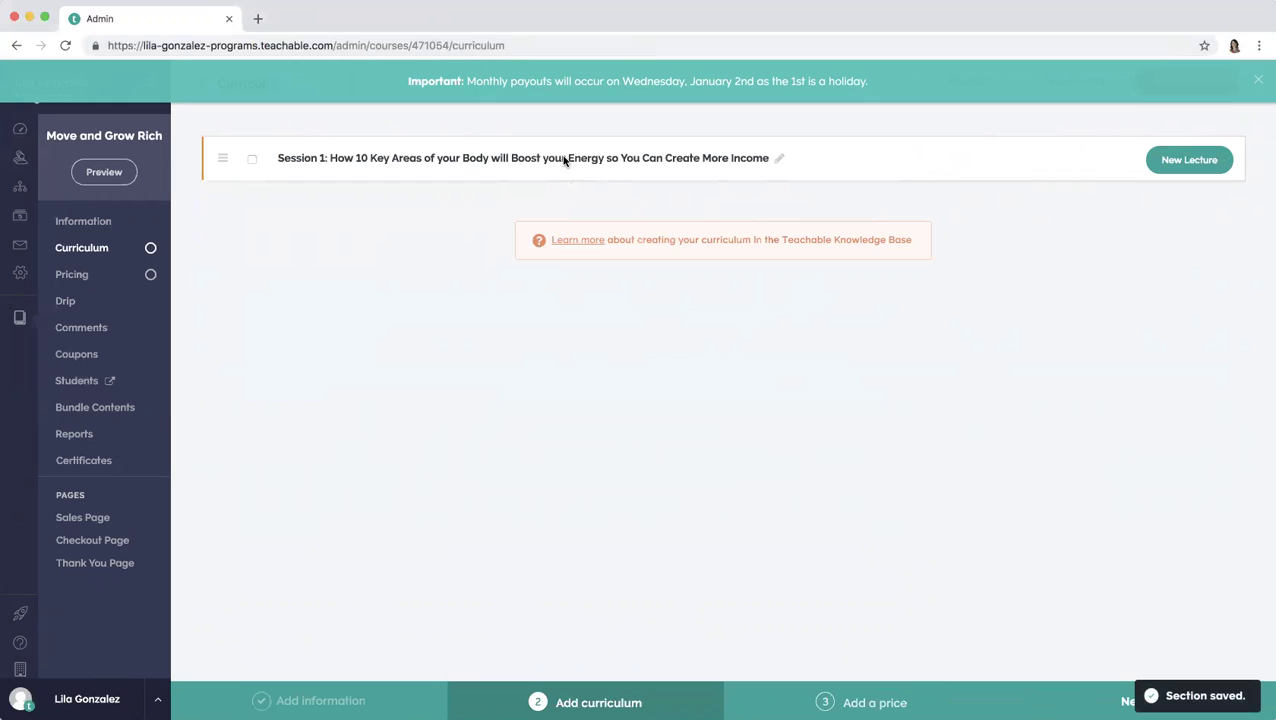
Add a new lecture titled with the pasted session title prefixed by 'Session 1:'
{"action": "left_click", "coordinate": [1162, 162]}
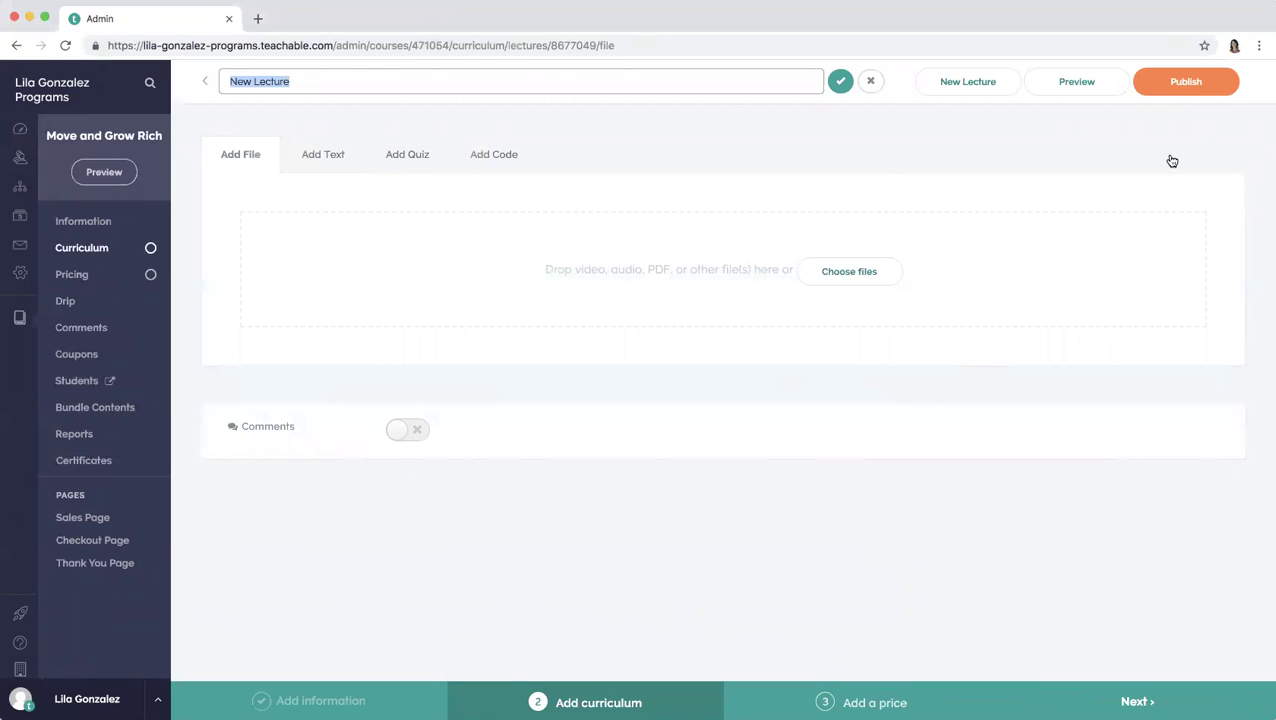
{"action": "type", "text": "How 10 Key Areas of your Body will boost your energy so you can create more income"}
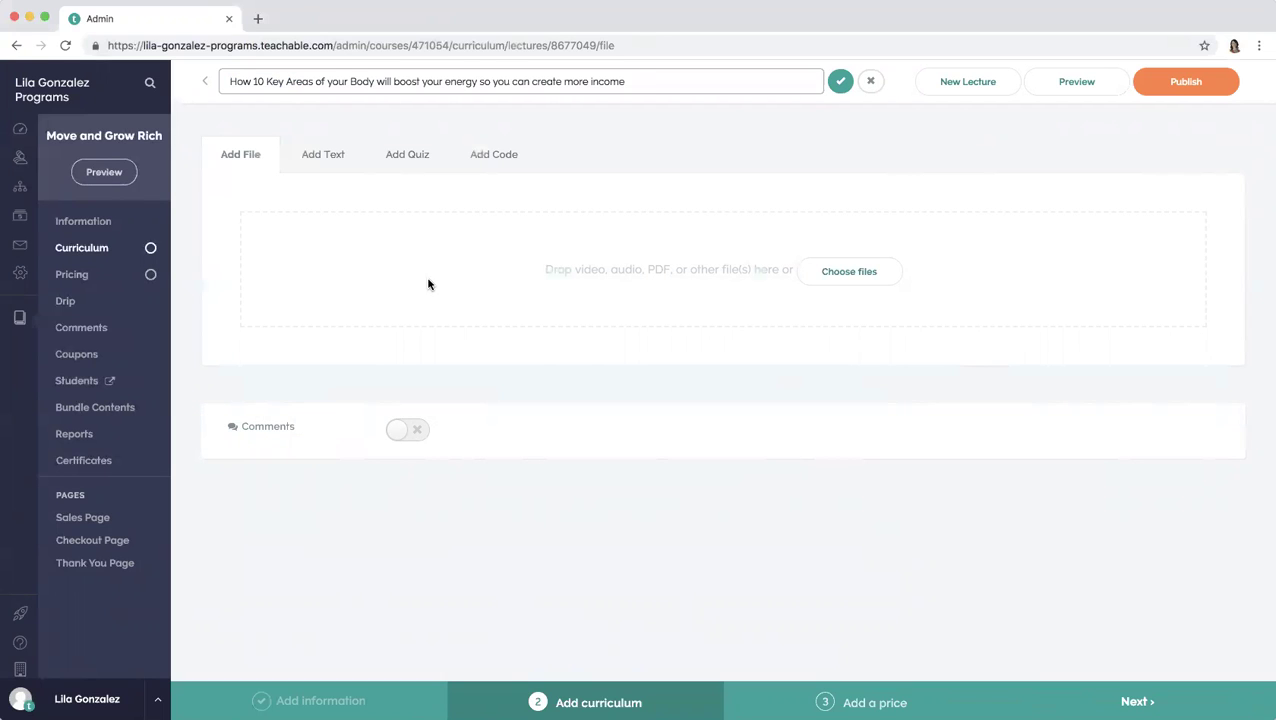
{"action": "left_click", "coordinate": [230, 83]}
{"action": "type", "text": "Session 1"}
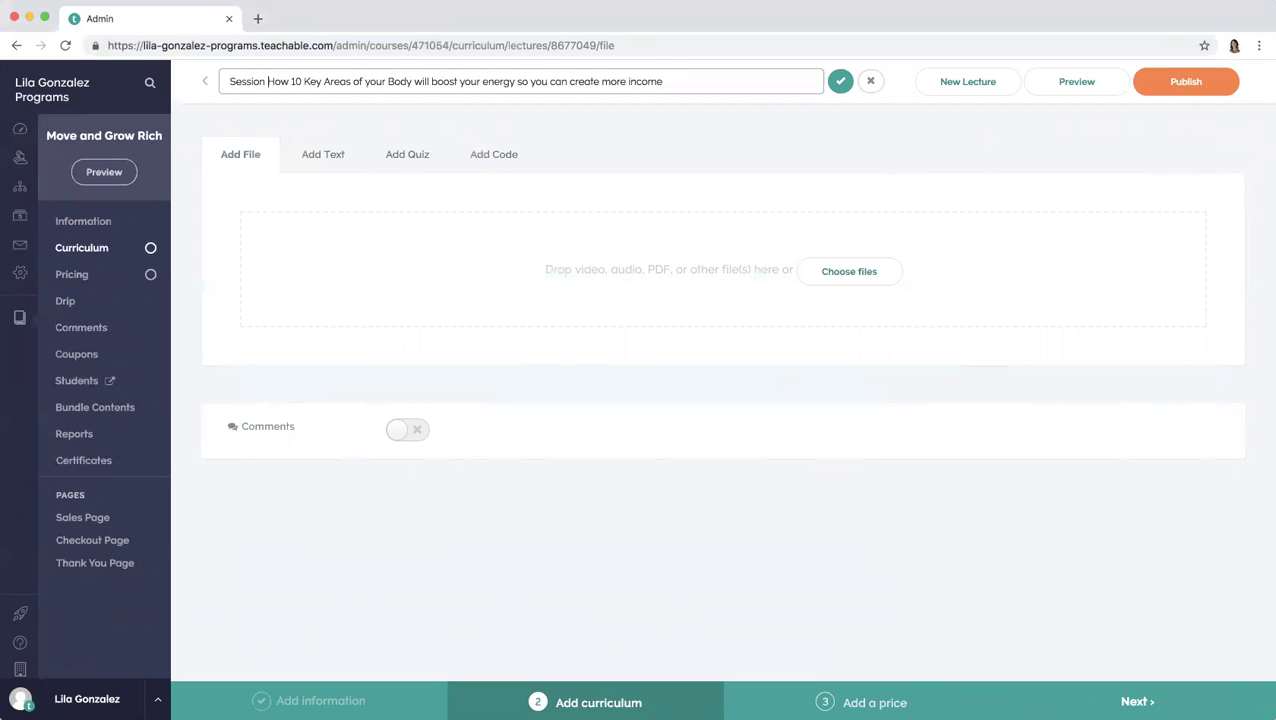
{"action": "type", "text": ":"}
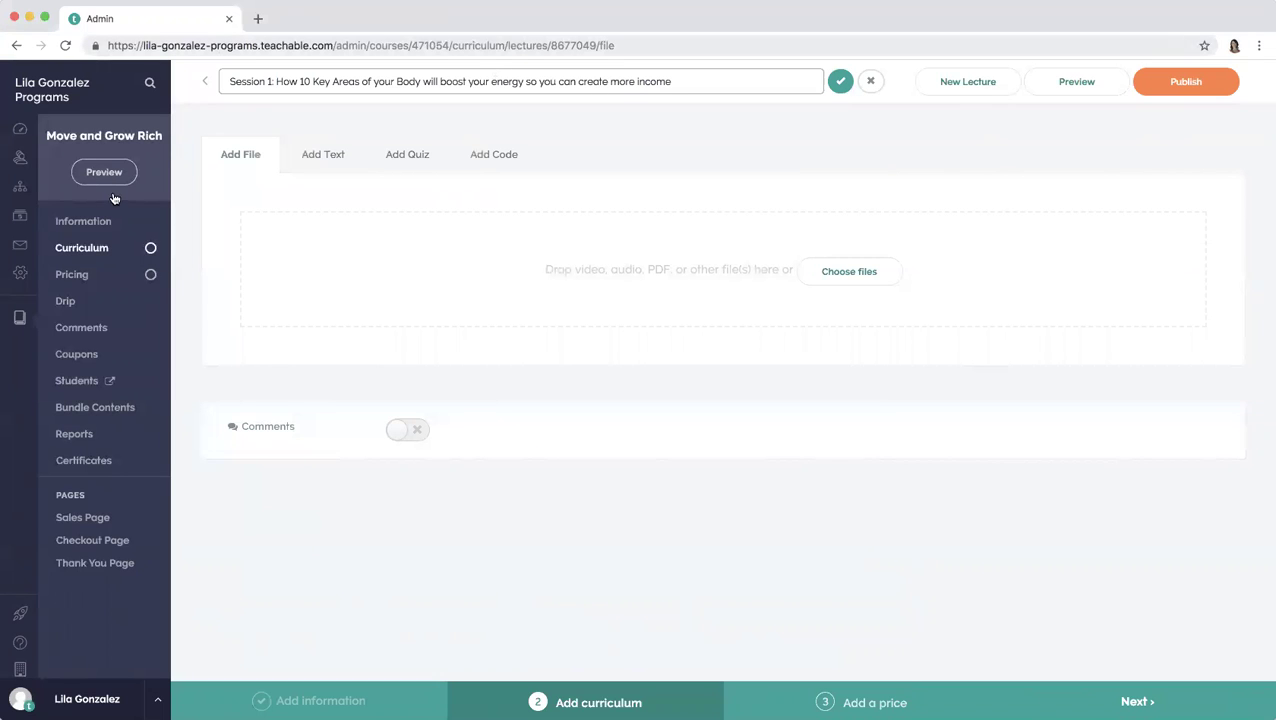
{"action": "left_click", "coordinate": [16, 46]}
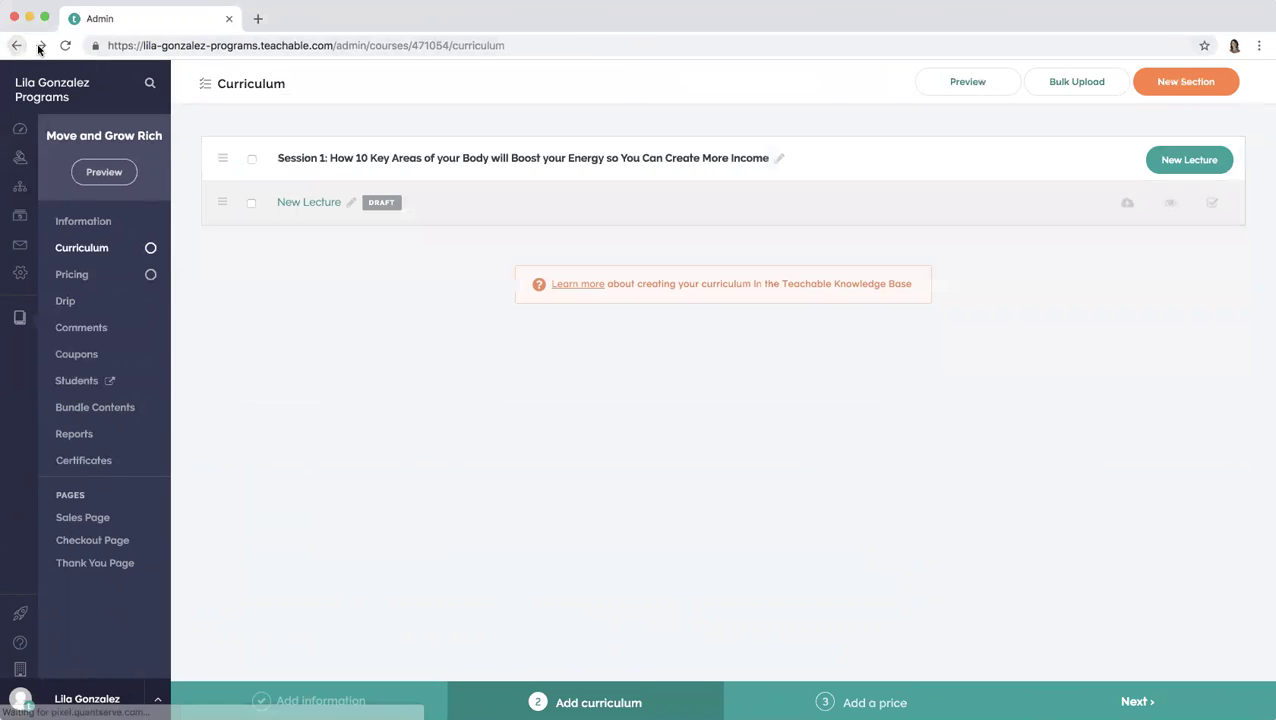
Review the section title and draft lecture, then delete the extra blank lecture
{"action": "left_click", "coordinate": [779, 159]}
{"action": "triple_click", "coordinate": [733, 159]}
{"action": "key", "text": "super+c"}
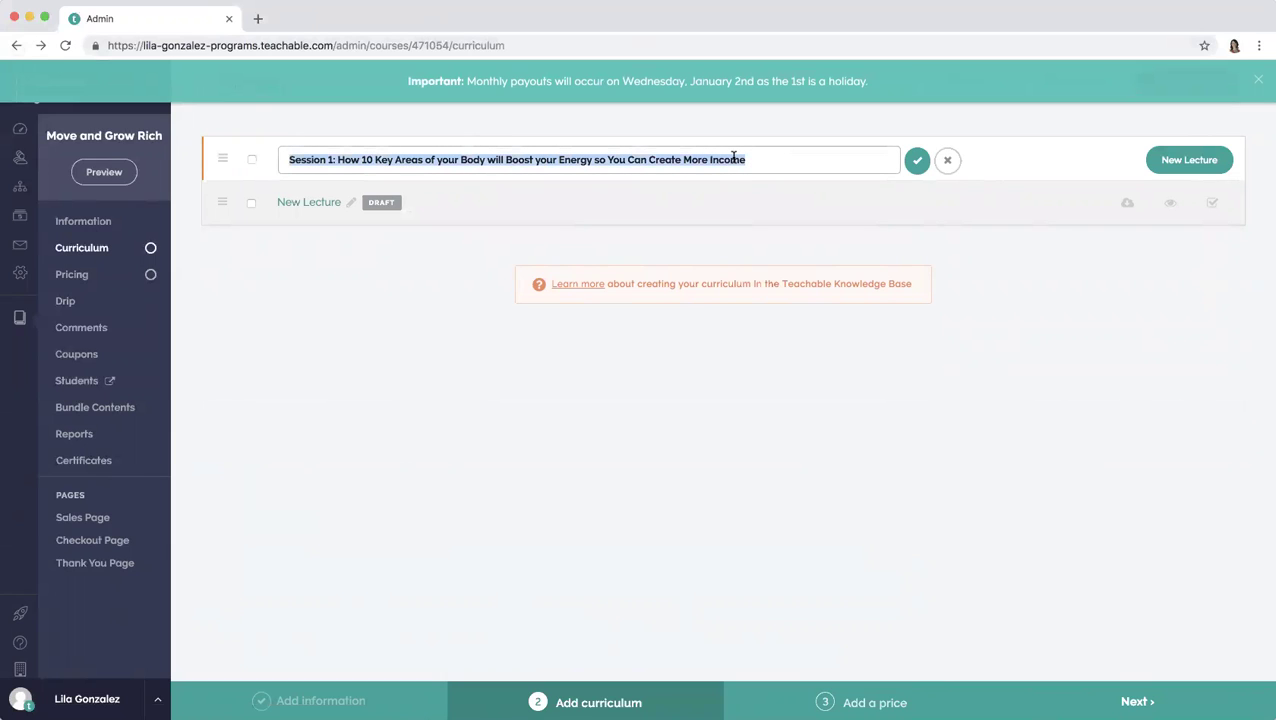
{"action": "left_click", "coordinate": [916, 160]}
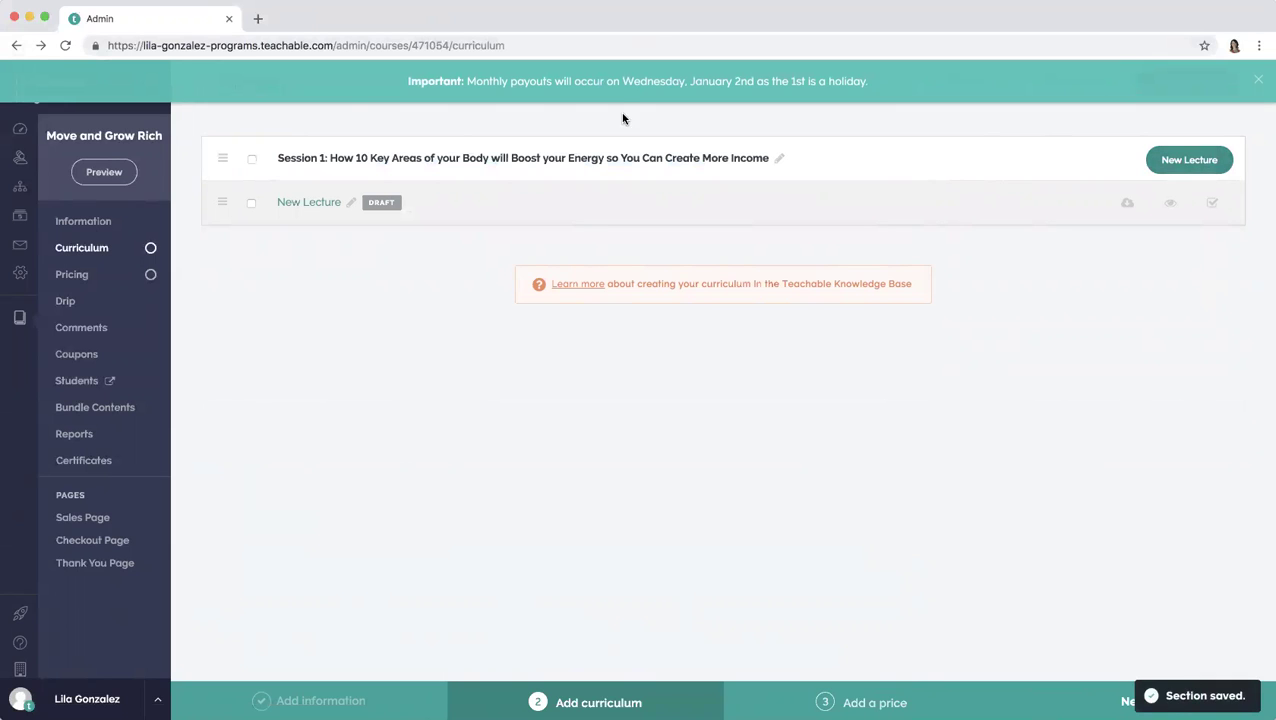
{"action": "left_click", "coordinate": [304, 206]}
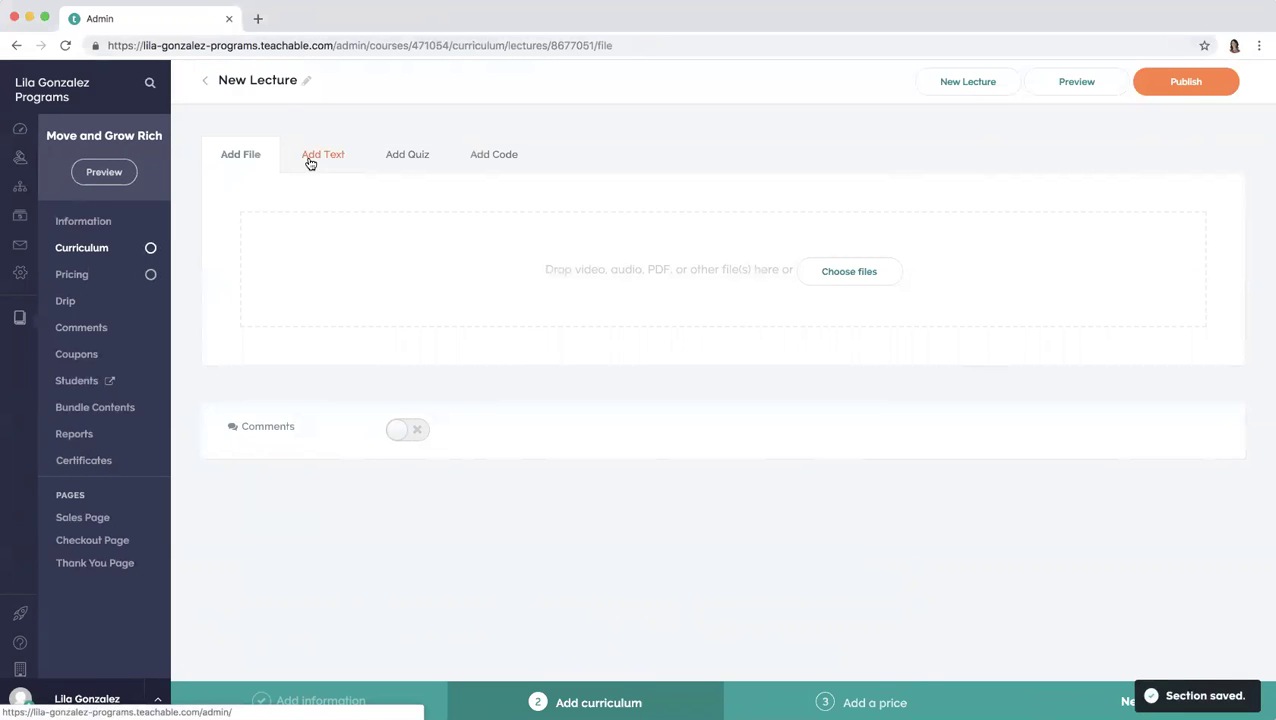
{"action": "left_click", "coordinate": [17, 46]}
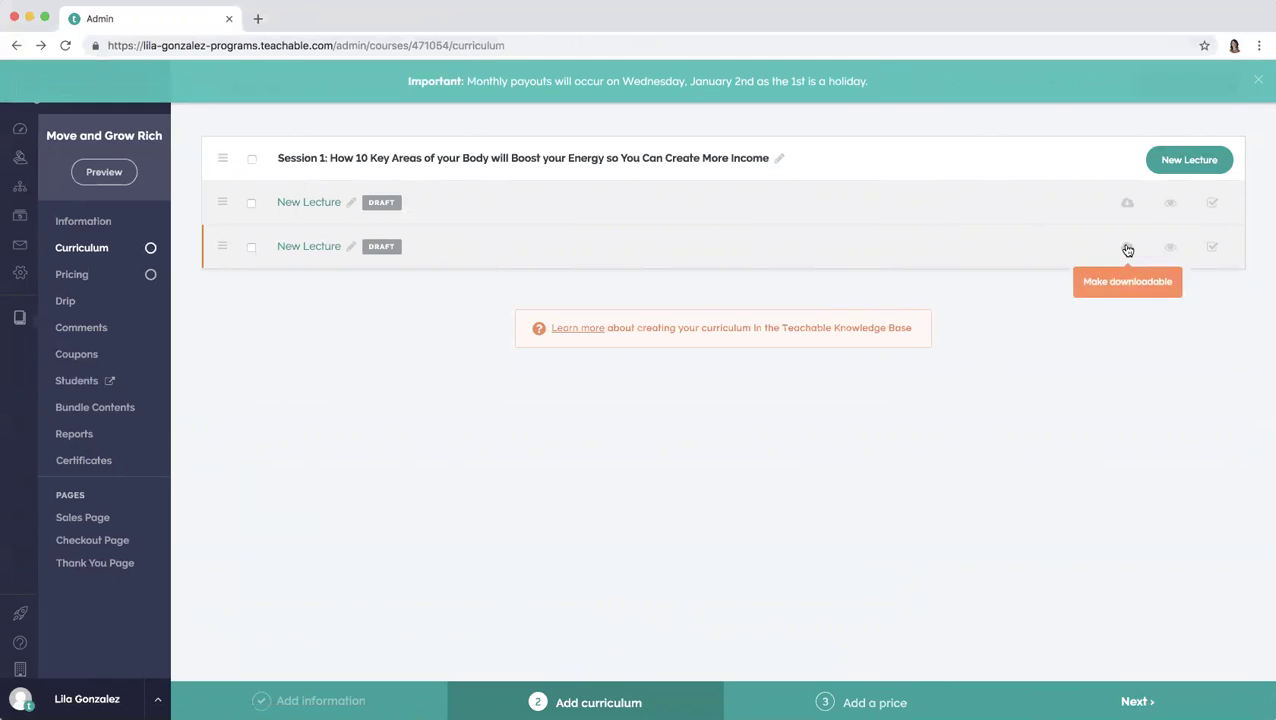
{"action": "left_click", "coordinate": [252, 248]}
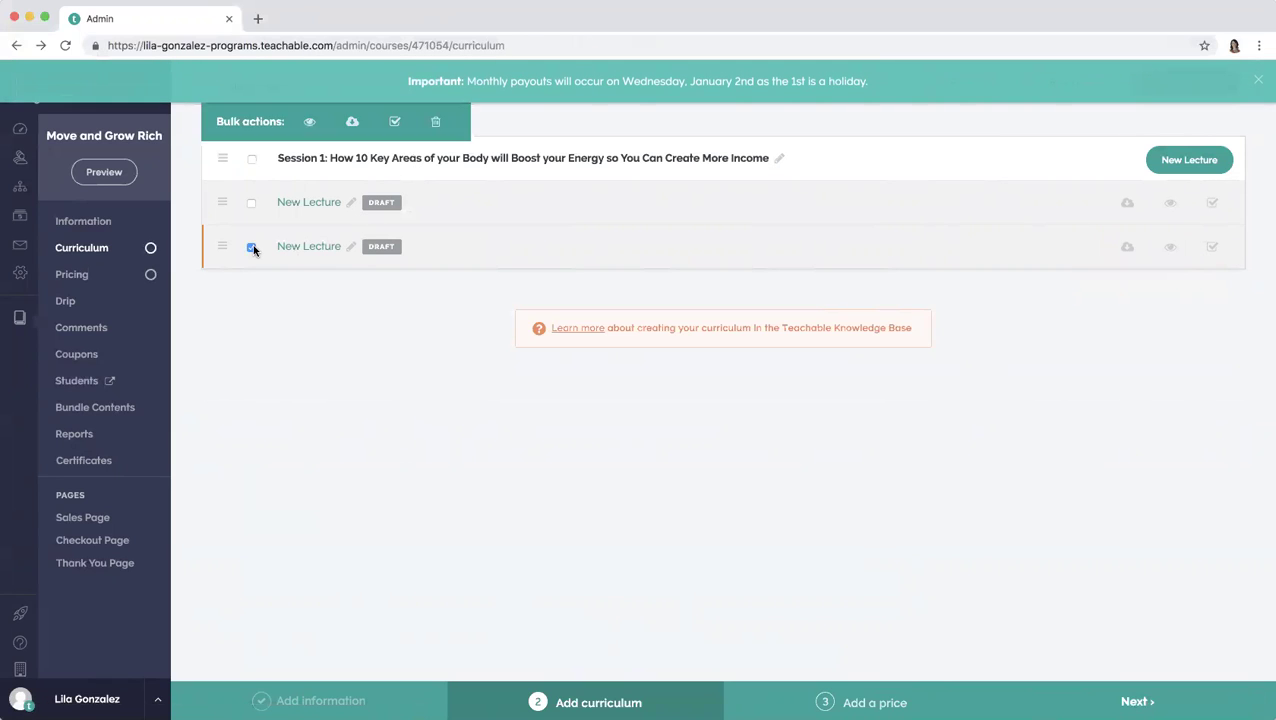
{"action": "left_click", "coordinate": [436, 124]}
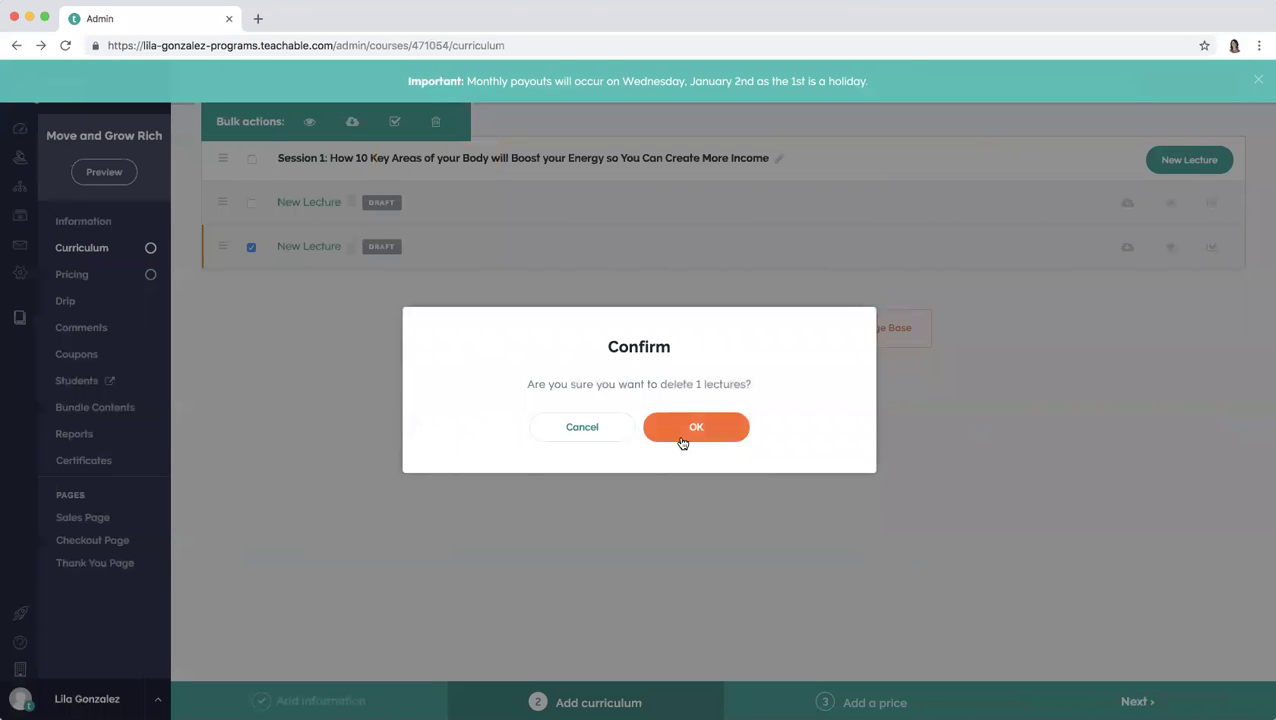
{"action": "left_click", "coordinate": [681, 436]}
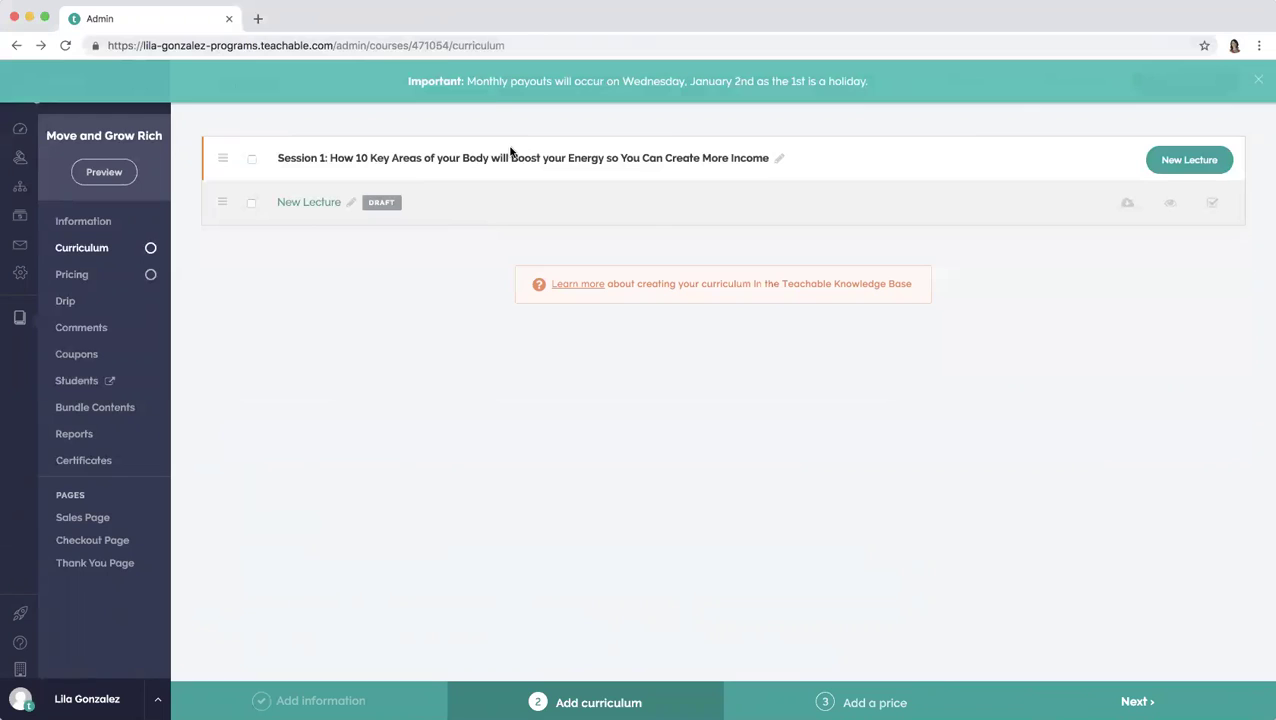
Rename the section to 'Move and Grow Rich'
{"action": "left_click", "coordinate": [777, 158]}
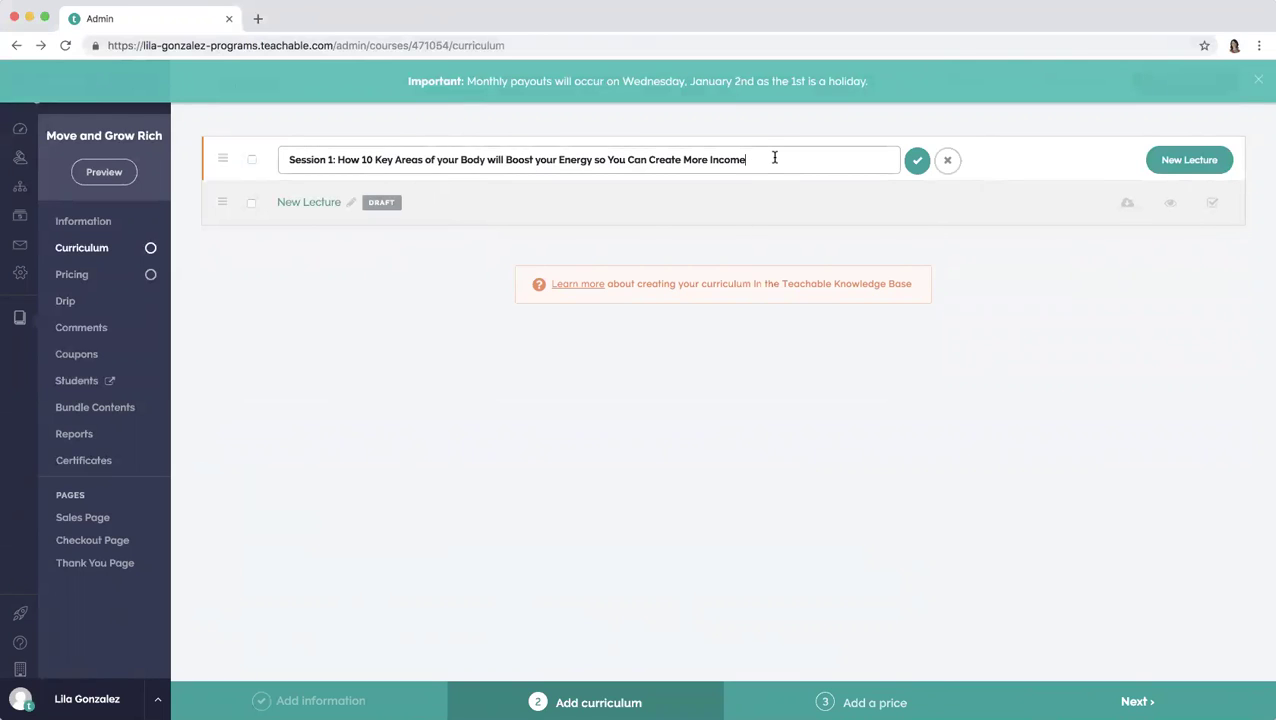
{"action": "triple_click", "coordinate": [774, 157]}
{"action": "type", "text": "Move an"}
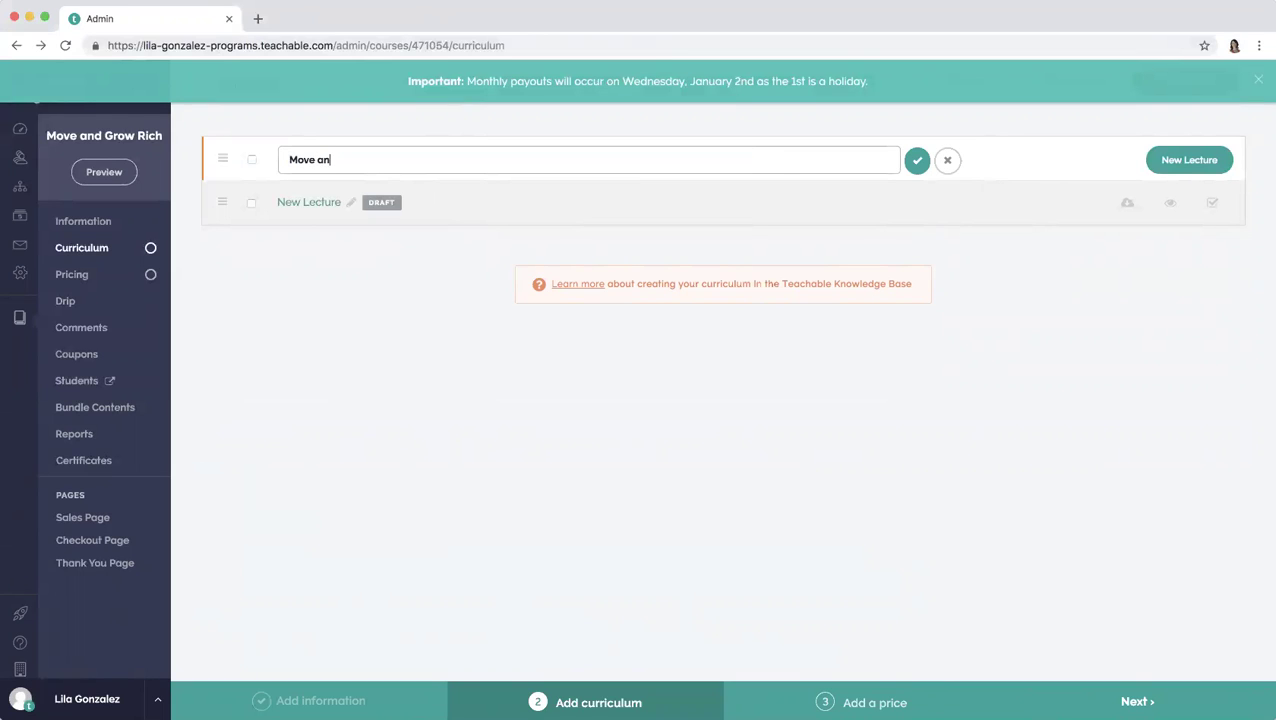
{"action": "type", "text": "d Grow Rich"}
{"action": "left_click", "coordinate": [917, 161]}
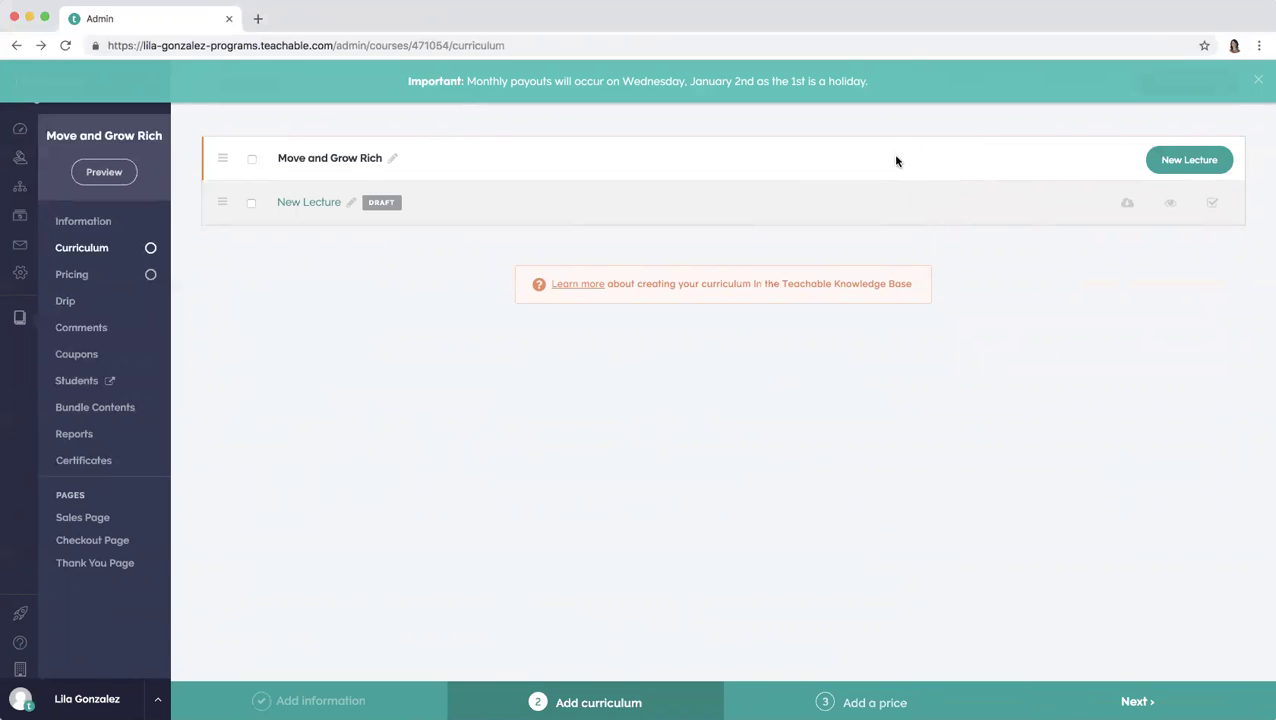
Rename the remaining lecture to the full pasted Session 1 title
{"action": "left_click", "coordinate": [326, 206]}
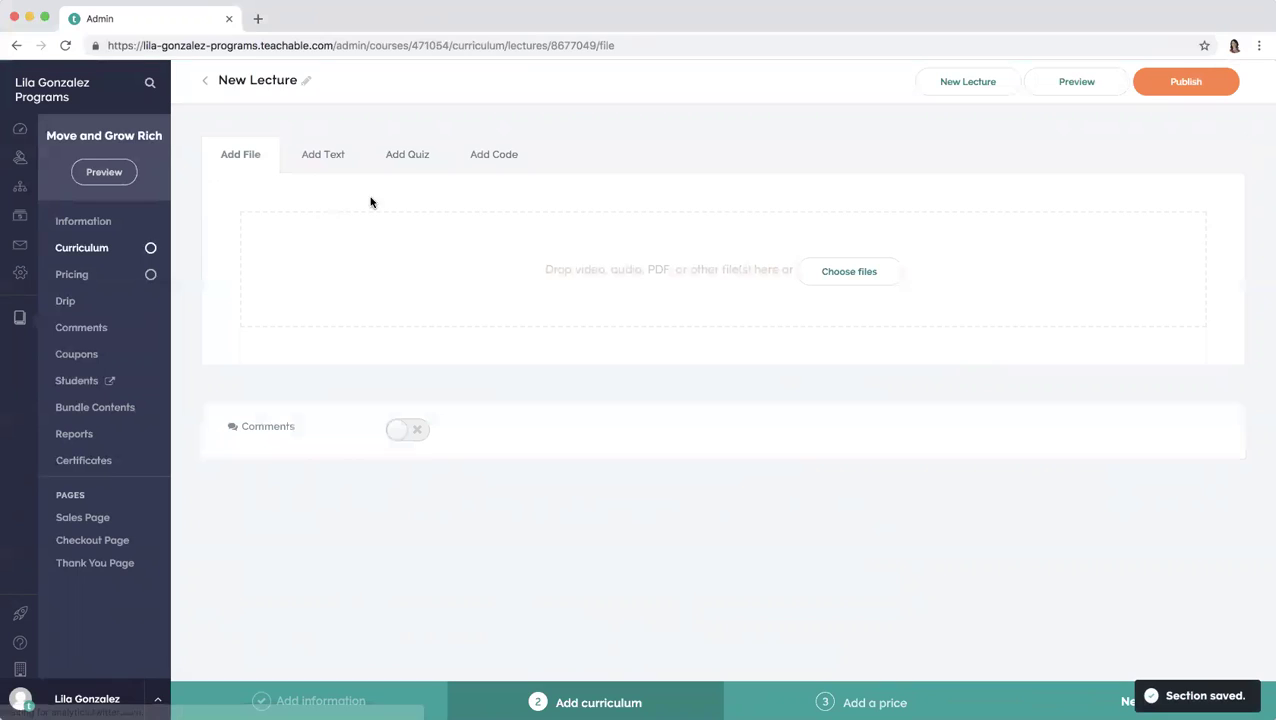
{"action": "left_click", "coordinate": [306, 80]}
{"action": "key", "text": "super+v"}
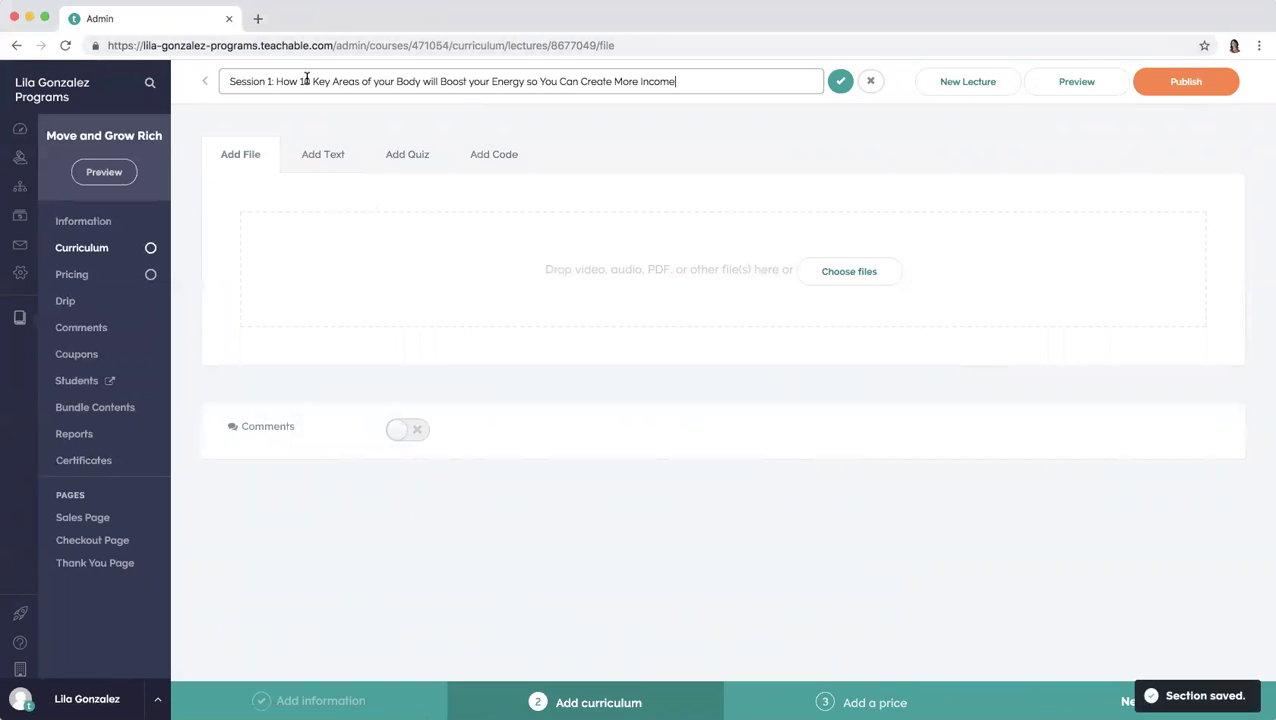
{"action": "left_click", "coordinate": [838, 82]}
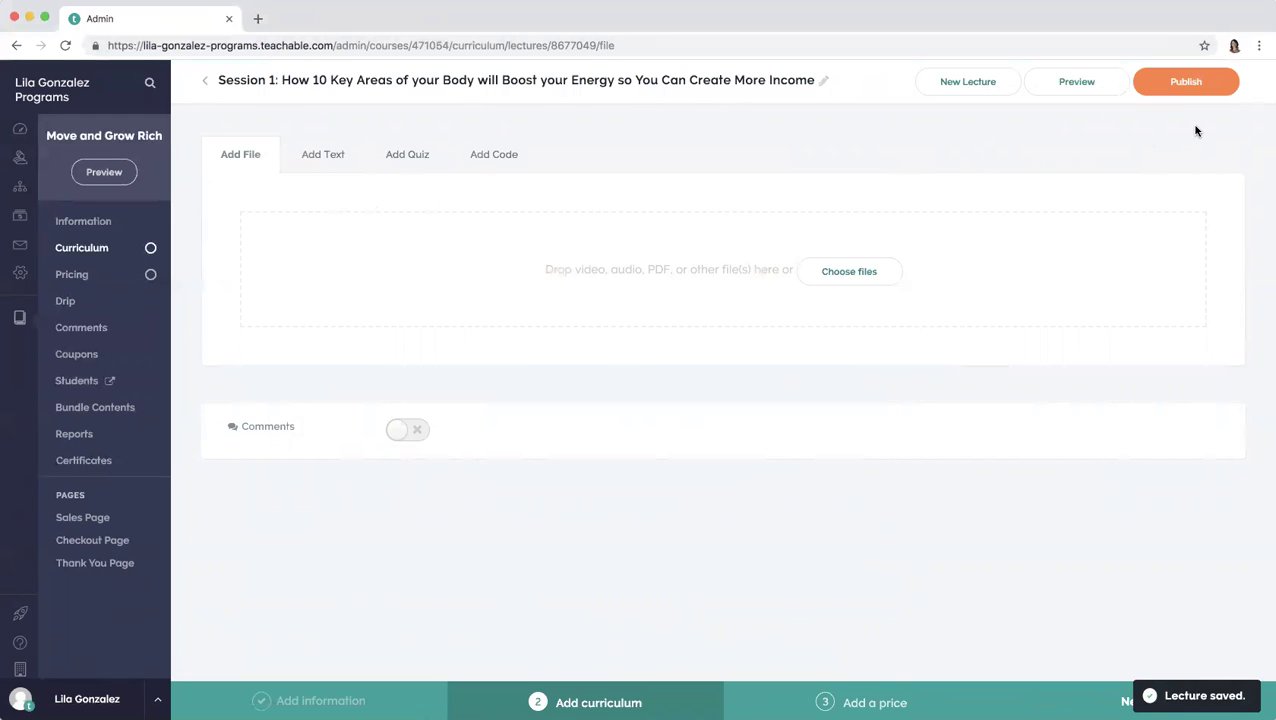
Search the computer for 'income' and queue the 10 Key Areas of your Body PDF
{"action": "left_click", "coordinate": [846, 274]}
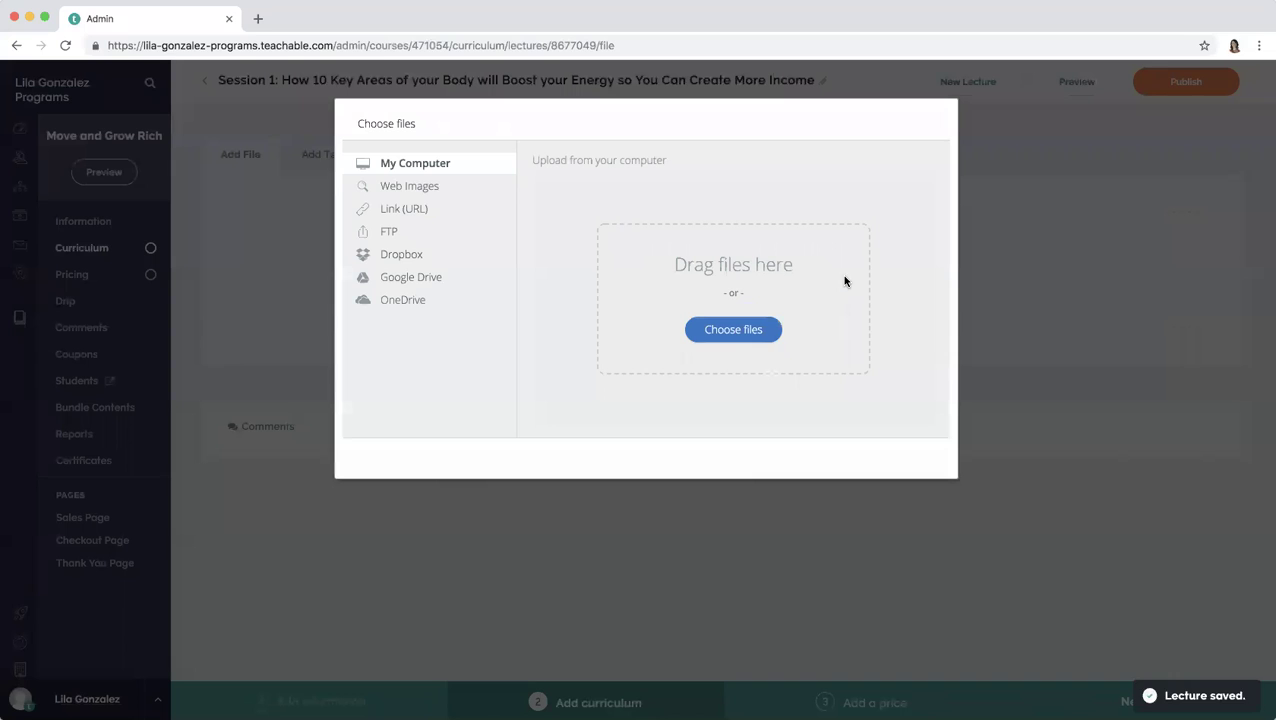
{"action": "left_click", "coordinate": [743, 331]}
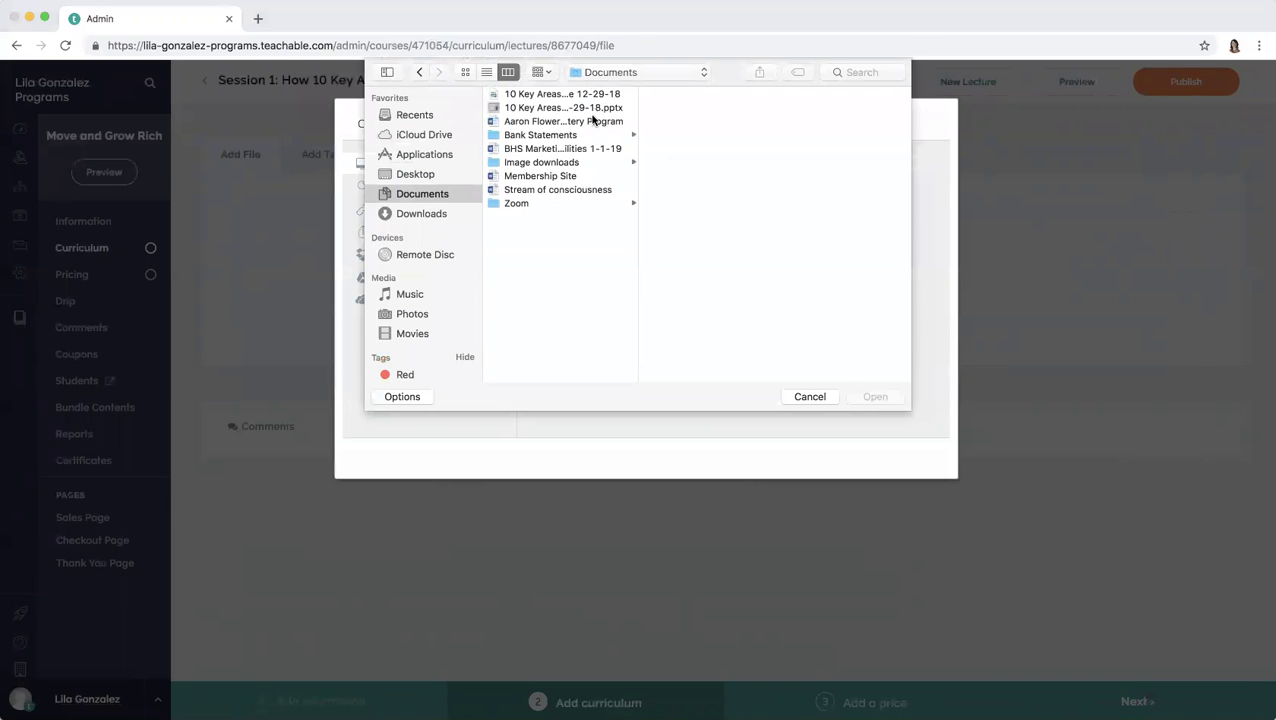
{"action": "left_click", "coordinate": [842, 74]}
{"action": "type", "text": "income"}
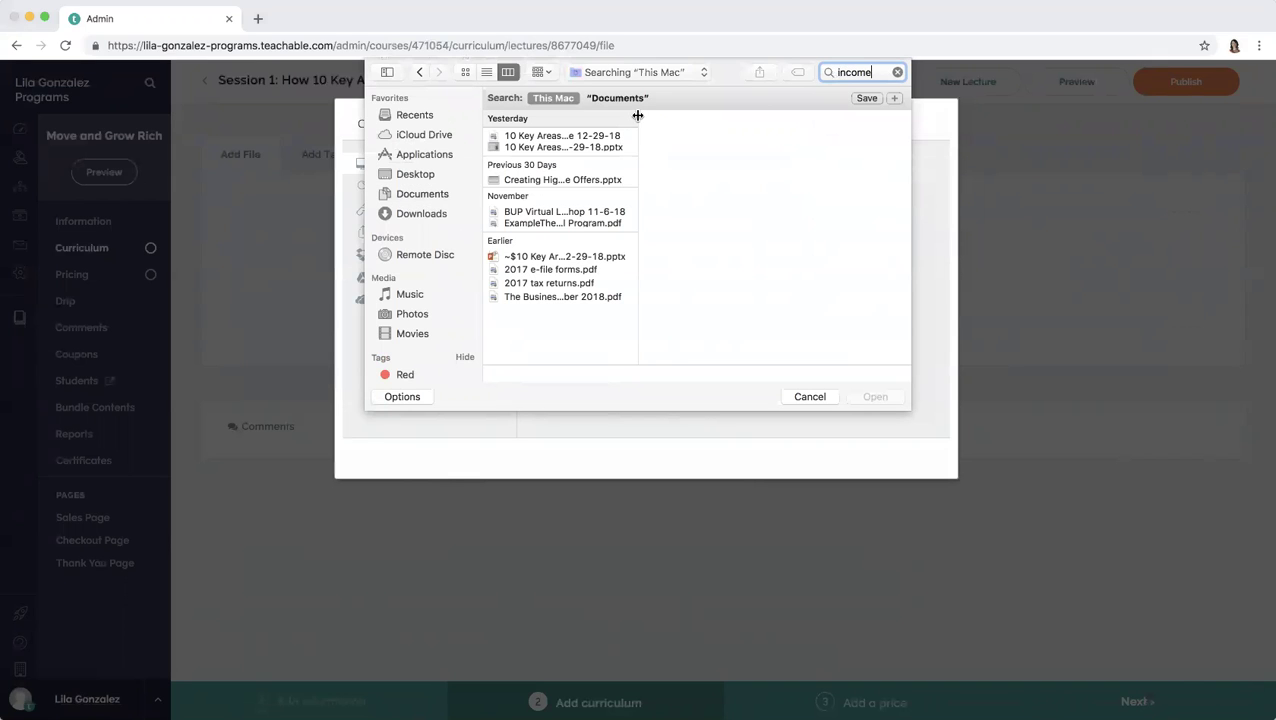
{"action": "left_click_drag", "start_coordinate": [637, 116], "coordinate": [809, 118]}
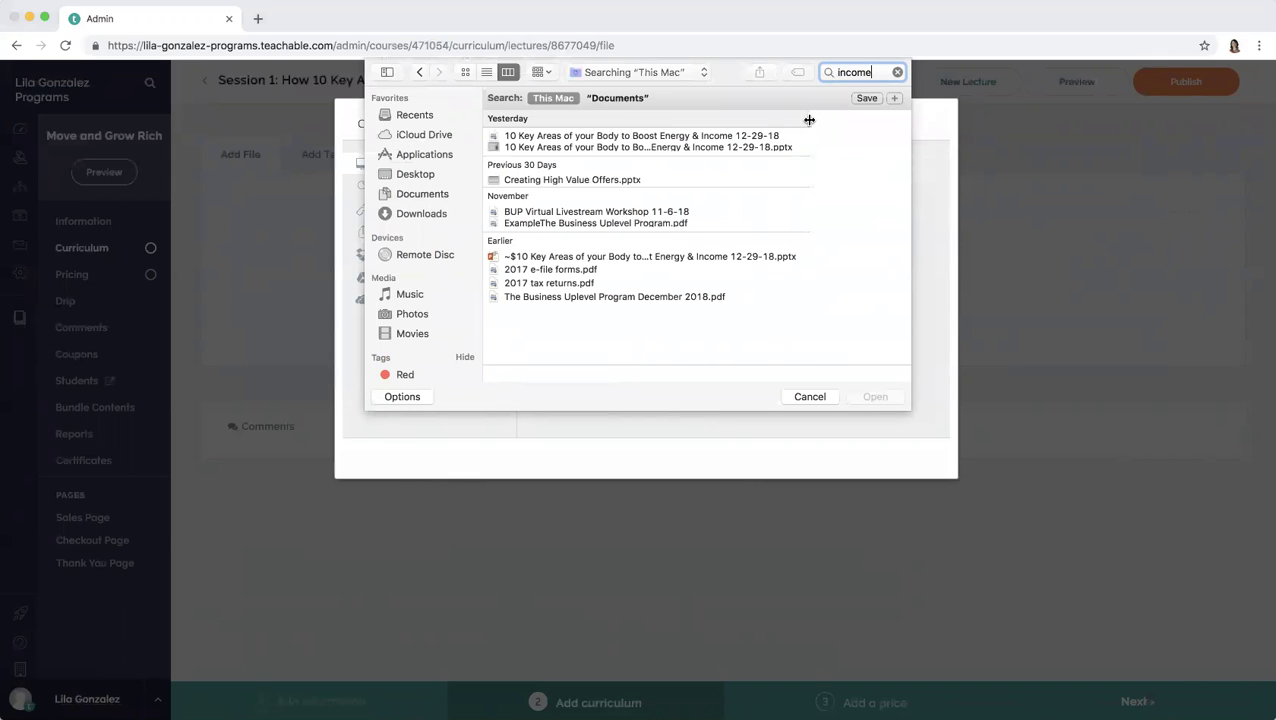
{"action": "left_click", "coordinate": [686, 136]}
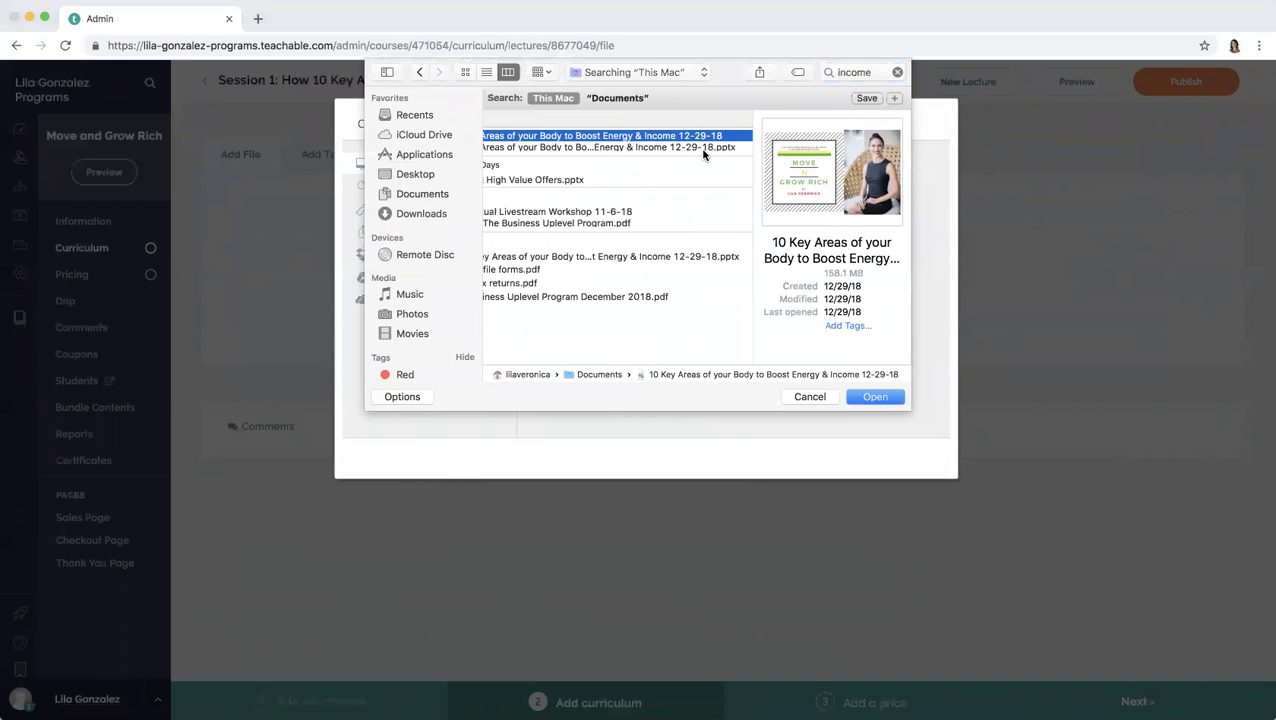
{"action": "scroll", "coordinate": [652, 238], "scroll_direction": "left", "scroll_amount": 3}
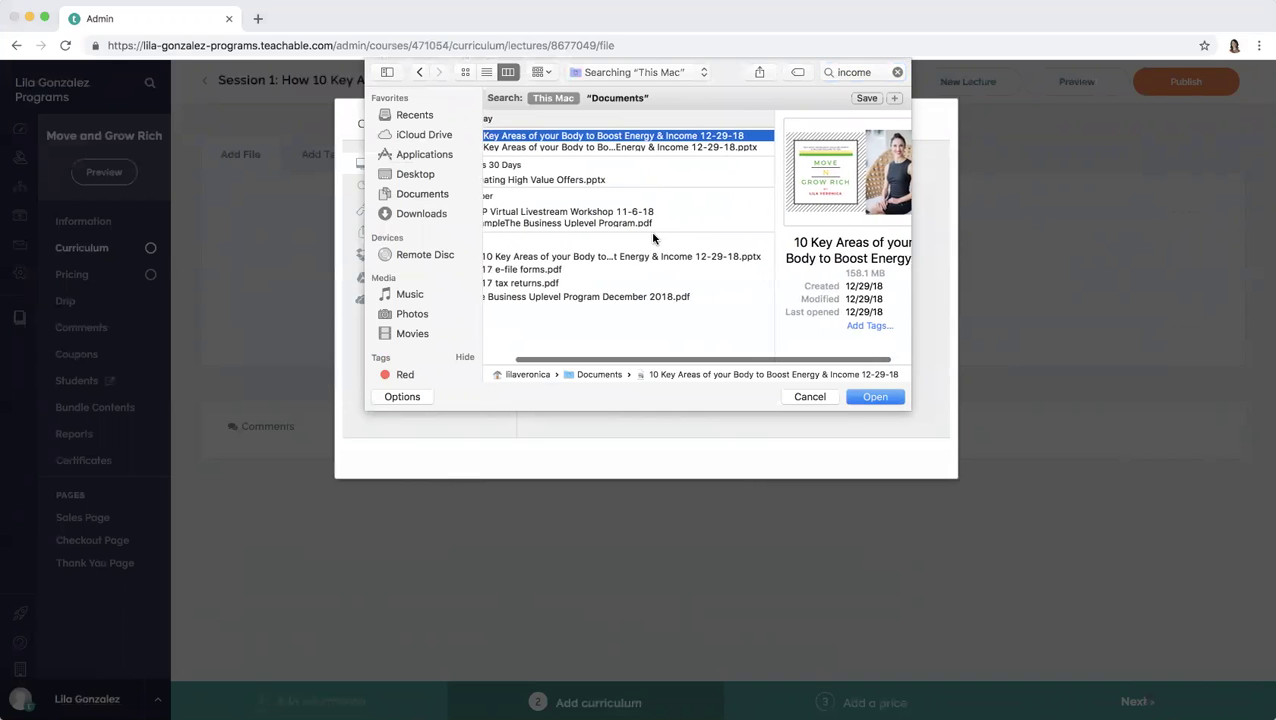
{"action": "scroll", "coordinate": [653, 238], "scroll_direction": "left", "scroll_amount": 3}
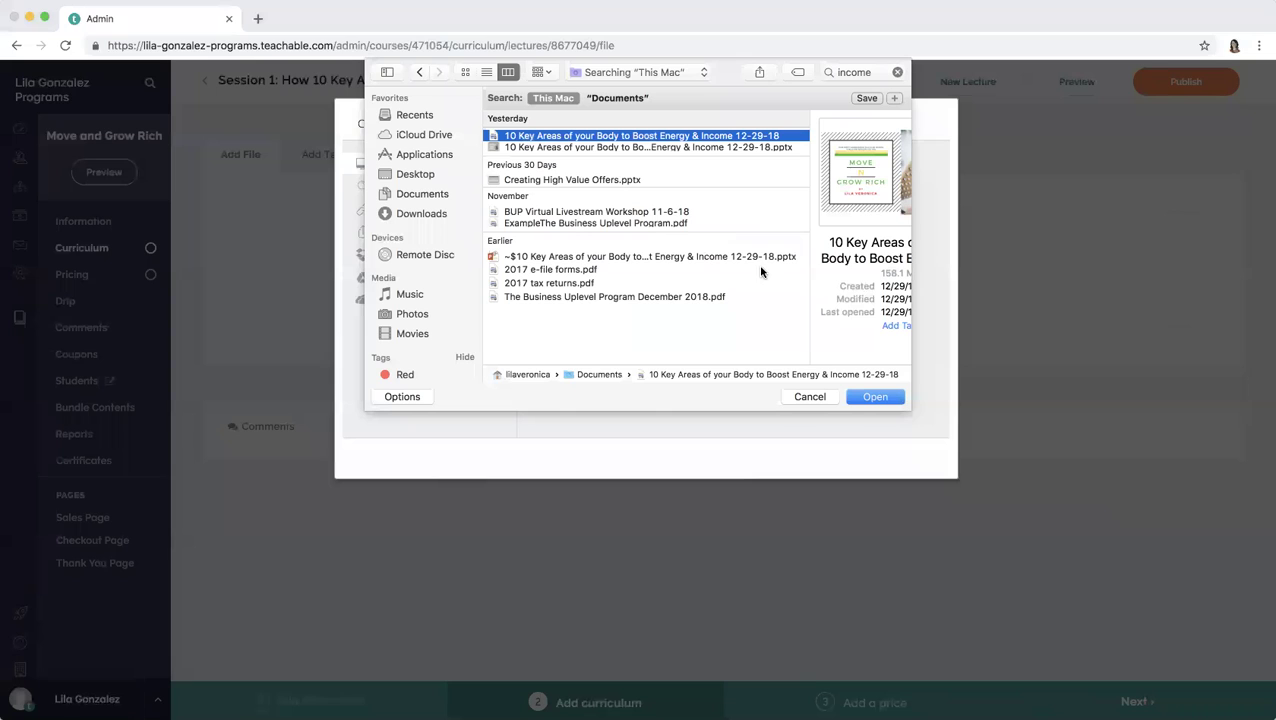
{"action": "scroll", "coordinate": [879, 249], "scroll_direction": "right", "scroll_amount": 2}
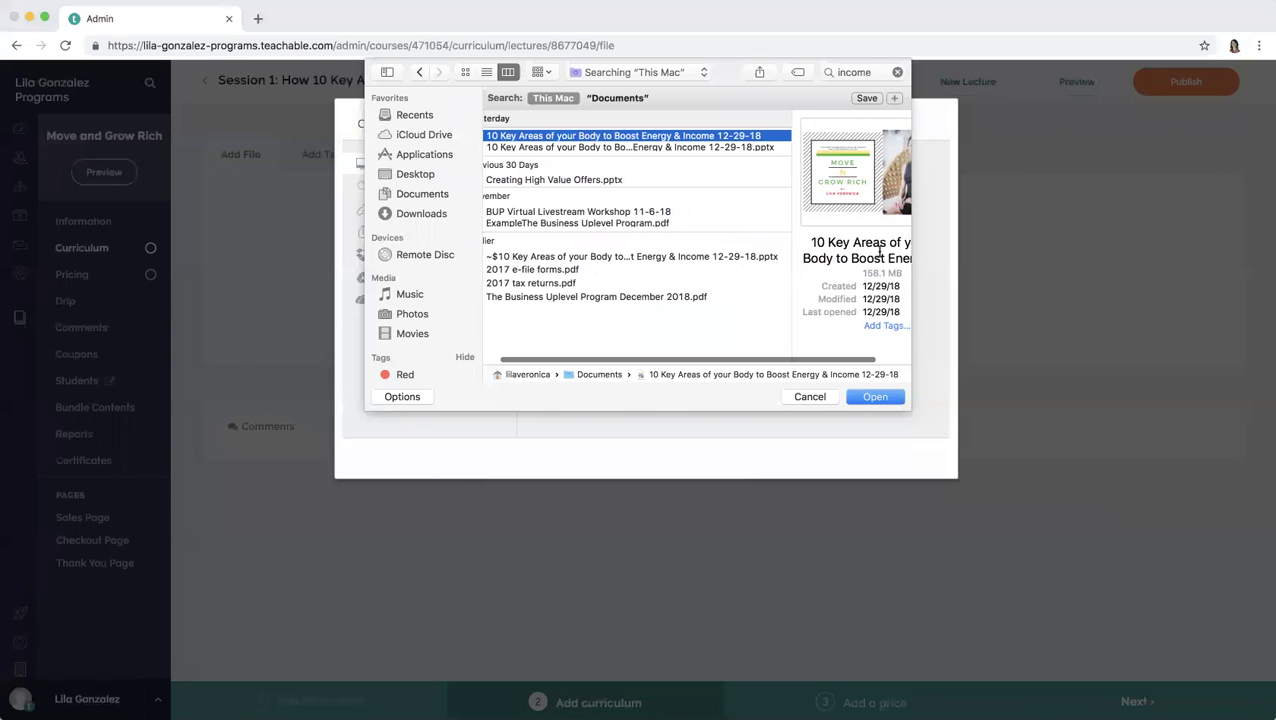
{"action": "left_click", "coordinate": [870, 400]}
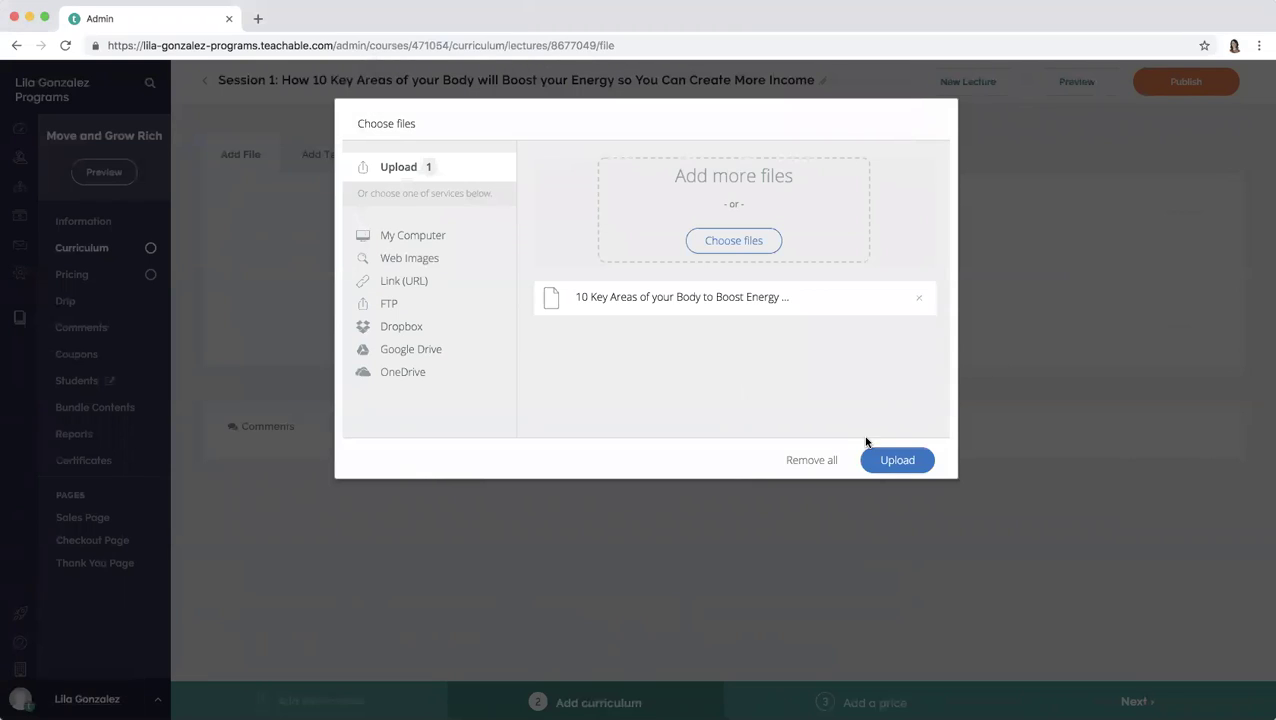
Upload the queued 10 Key Areas PDF to the Session 1 lecture
{"action": "left_click", "coordinate": [897, 460]}
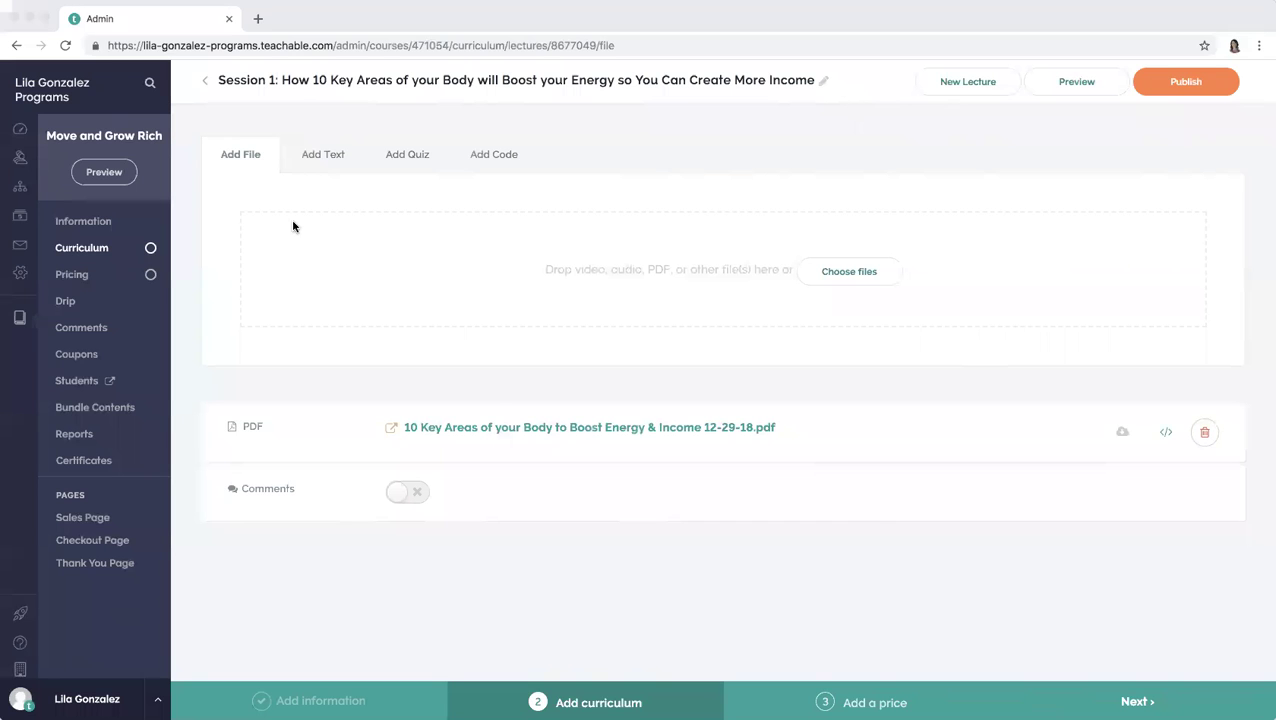
Find the MGR Session 1 .m4a audio and .mp4 video via an 'income' search and upload both
{"action": "left_click", "coordinate": [830, 272]}
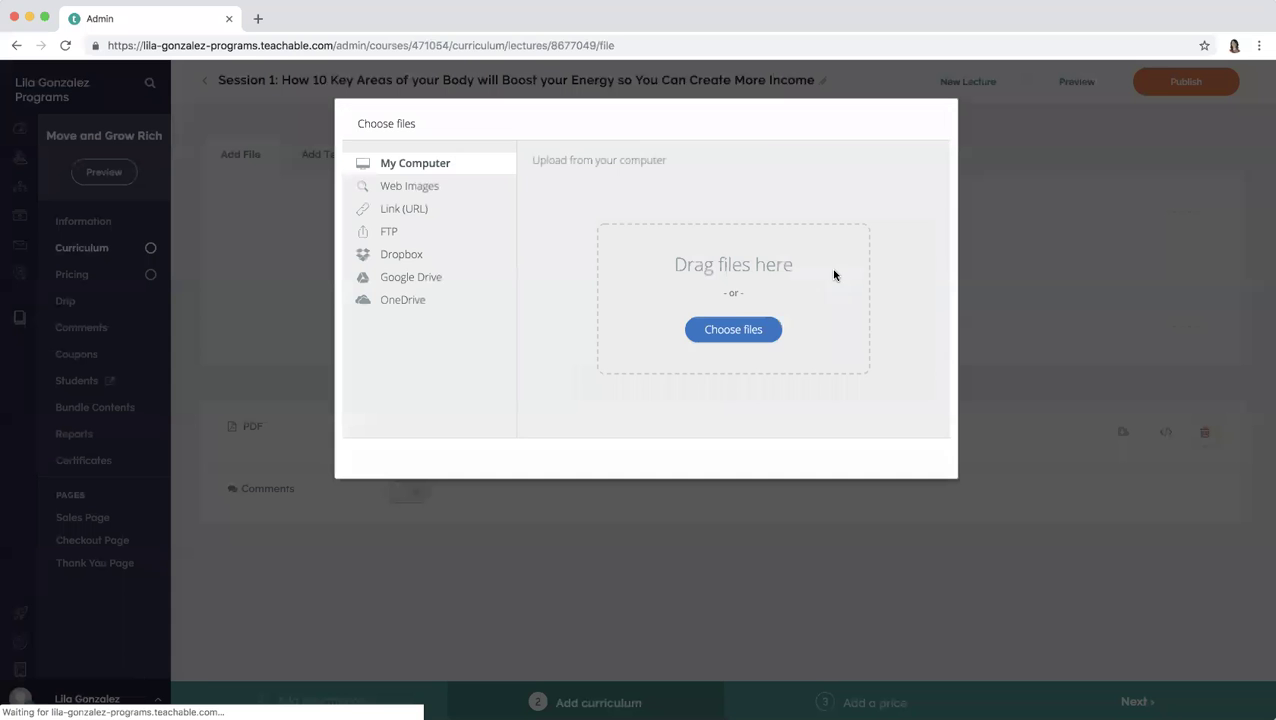
{"action": "left_click", "coordinate": [716, 331]}
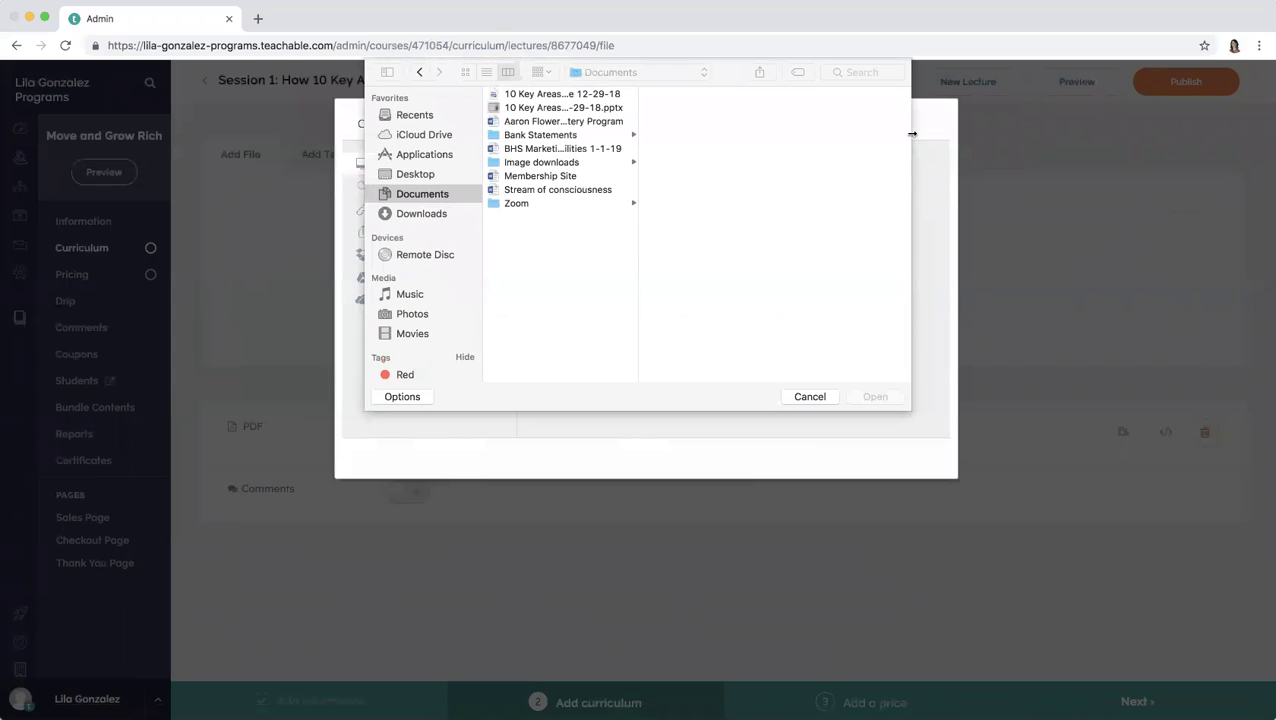
{"action": "left_click", "coordinate": [863, 71]}
{"action": "type", "text": "income"}
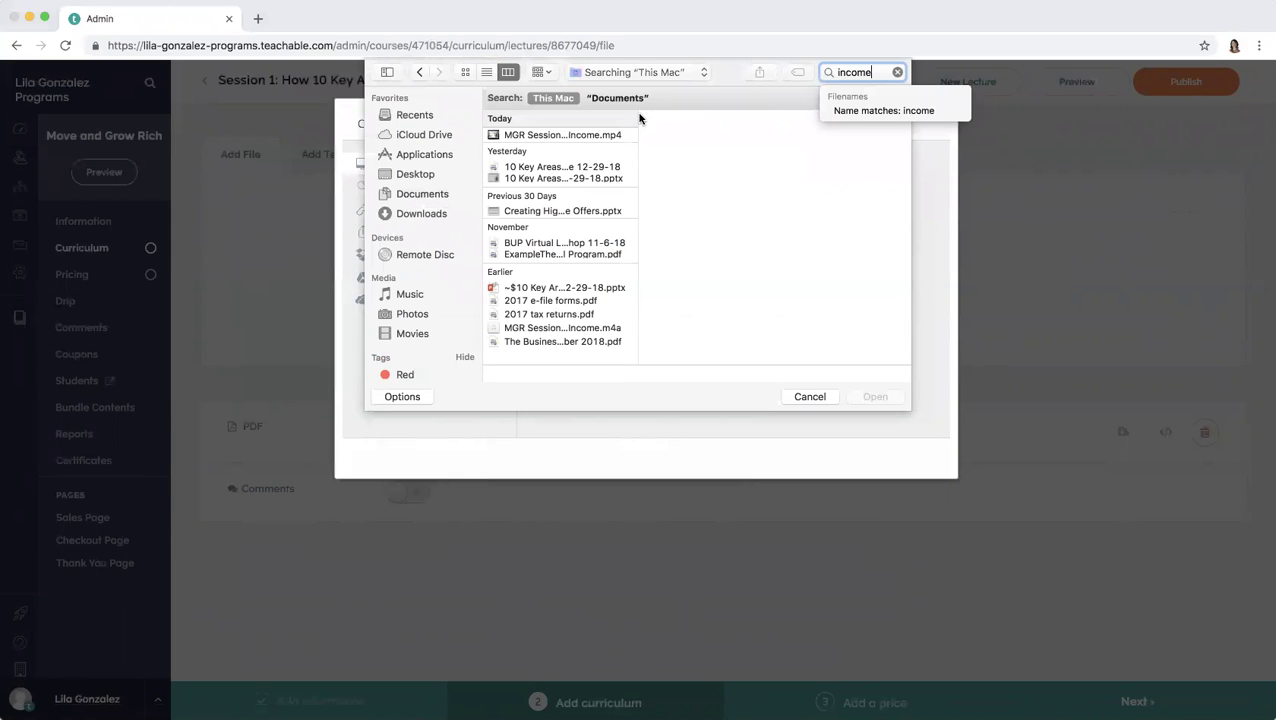
{"action": "left_click_drag", "start_coordinate": [640, 118], "coordinate": [825, 117]}
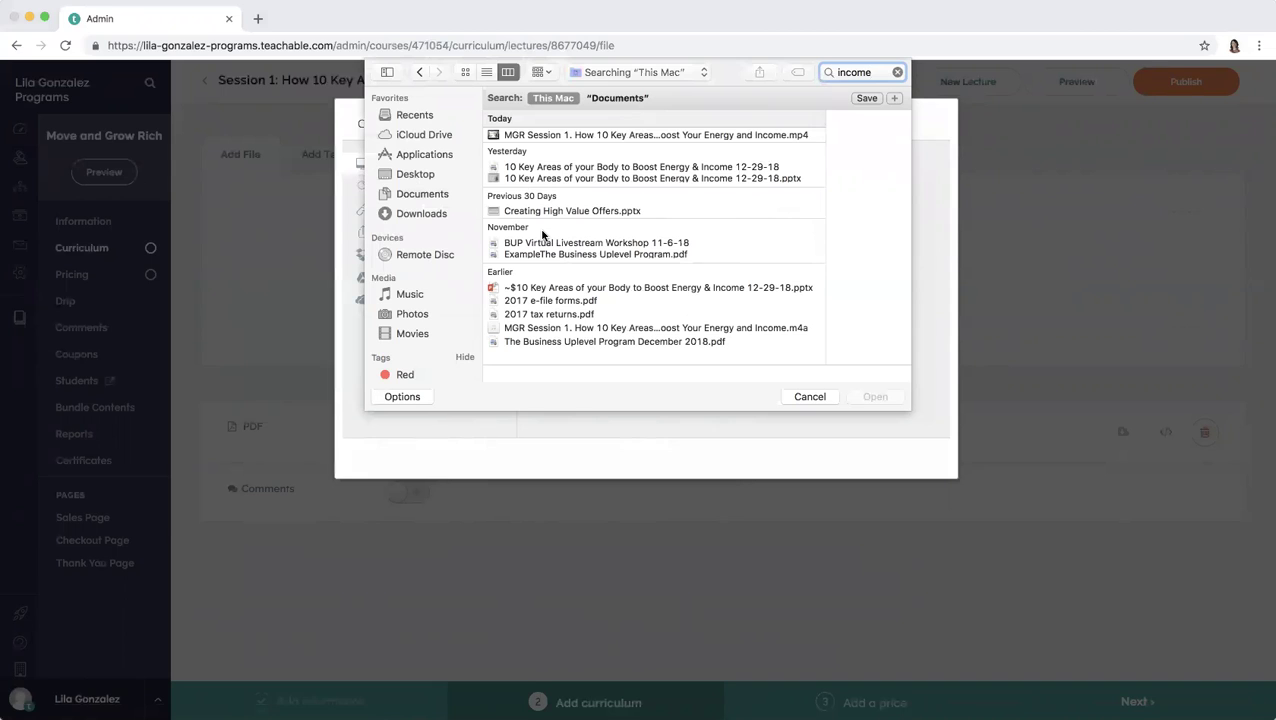
{"action": "left_click", "coordinate": [620, 330]}
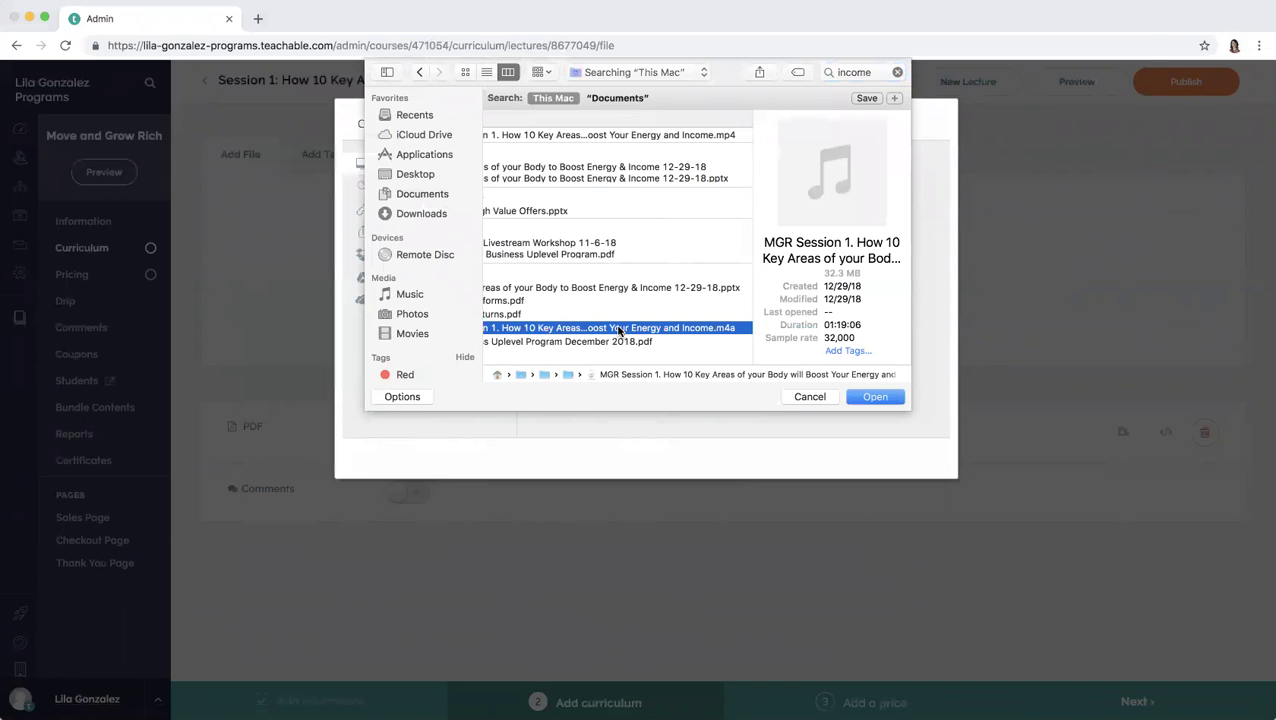
{"action": "scroll", "coordinate": [620, 330], "scroll_direction": "left", "scroll_amount": 2}
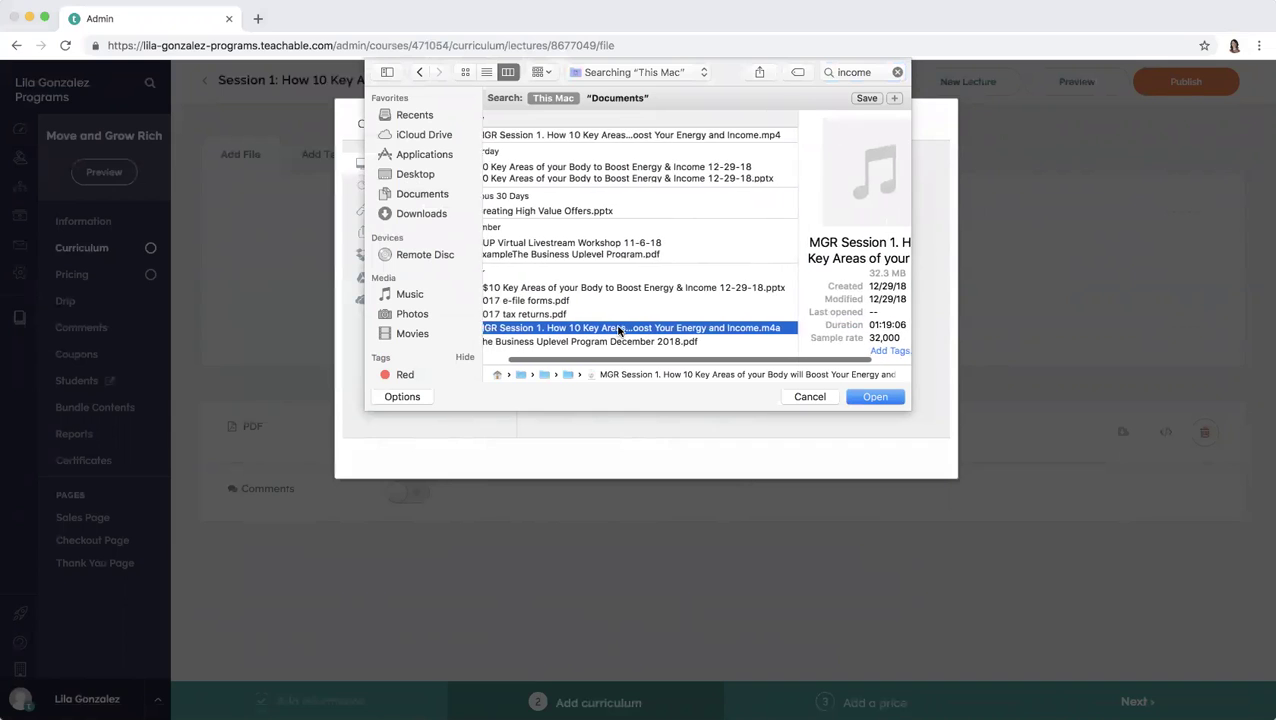
{"action": "left_click", "coordinate": [705, 134], "text": "super"}
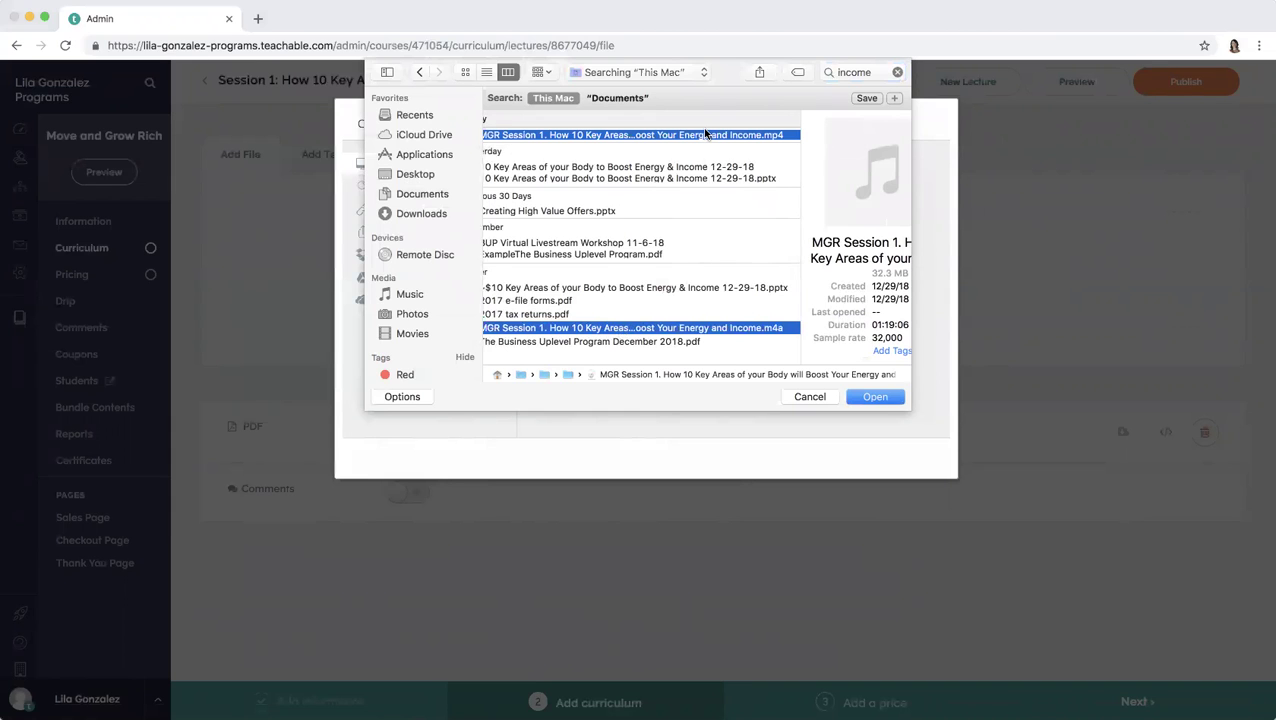
{"action": "left_click", "coordinate": [868, 397]}
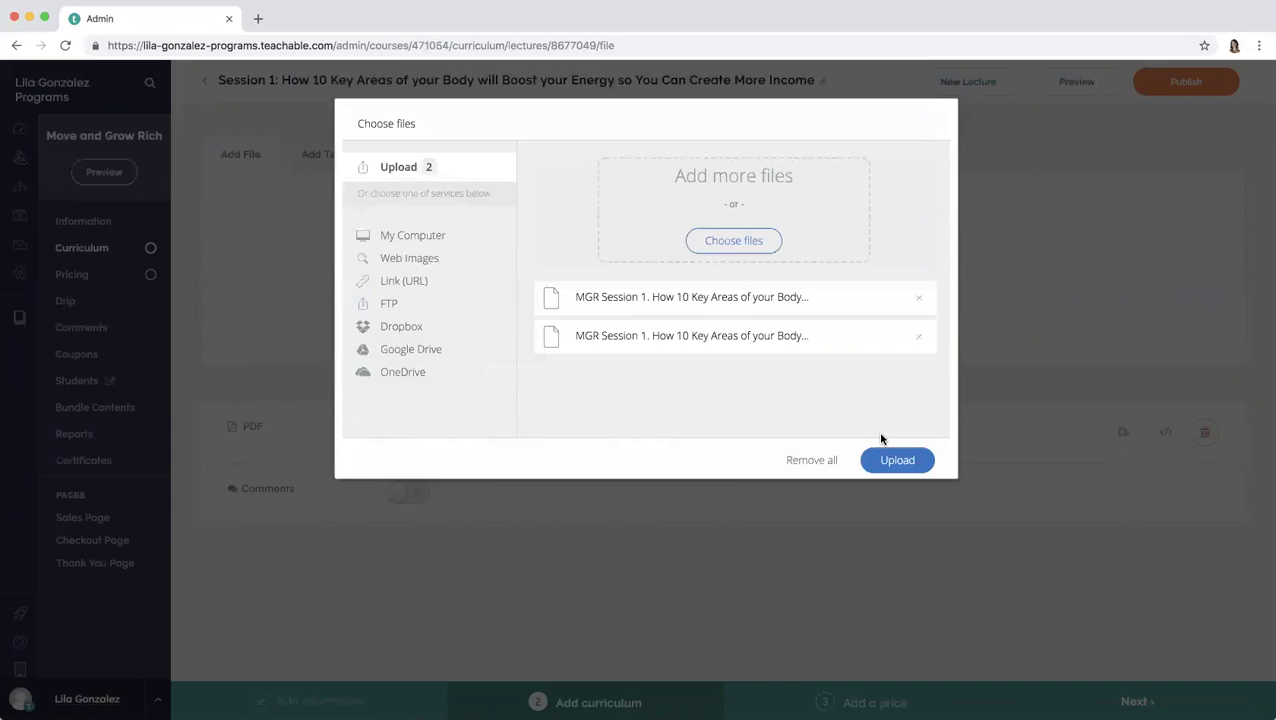
{"action": "left_click", "coordinate": [884, 460]}
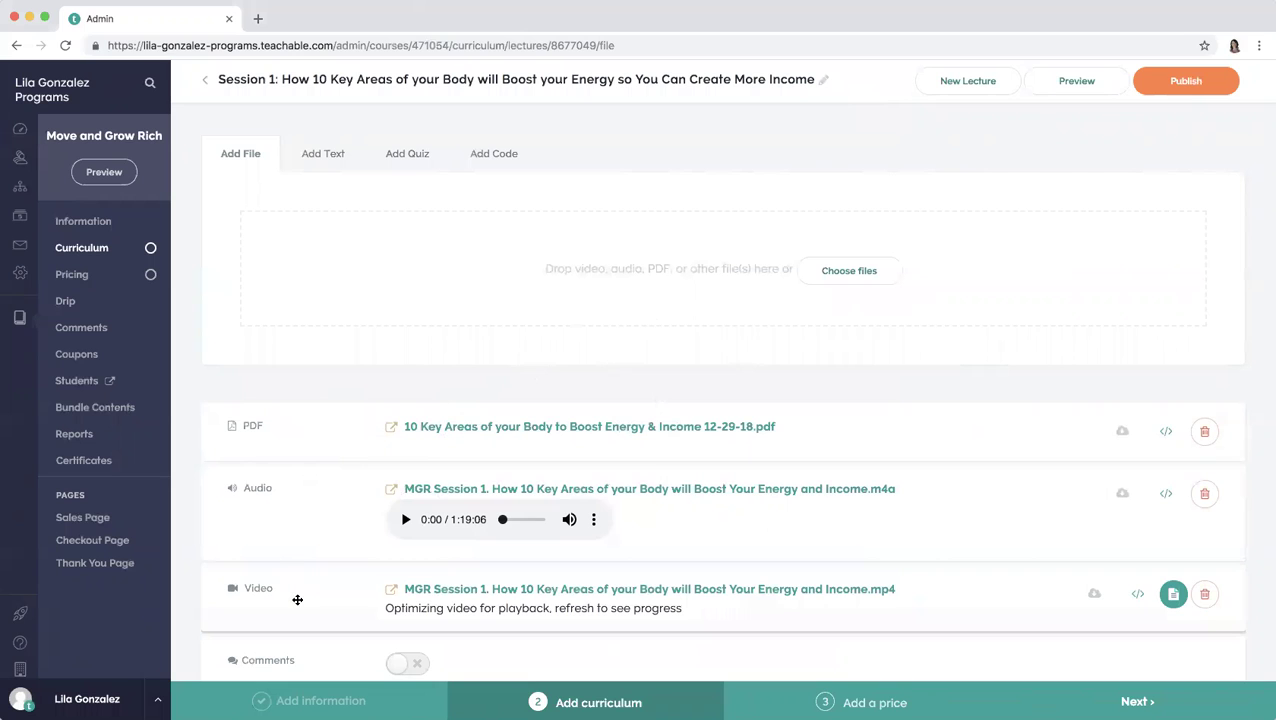
Drag the Video file to the top and the Audio file above the PDF
{"action": "left_click_drag", "start_coordinate": [297, 600], "coordinate": [319, 399]}
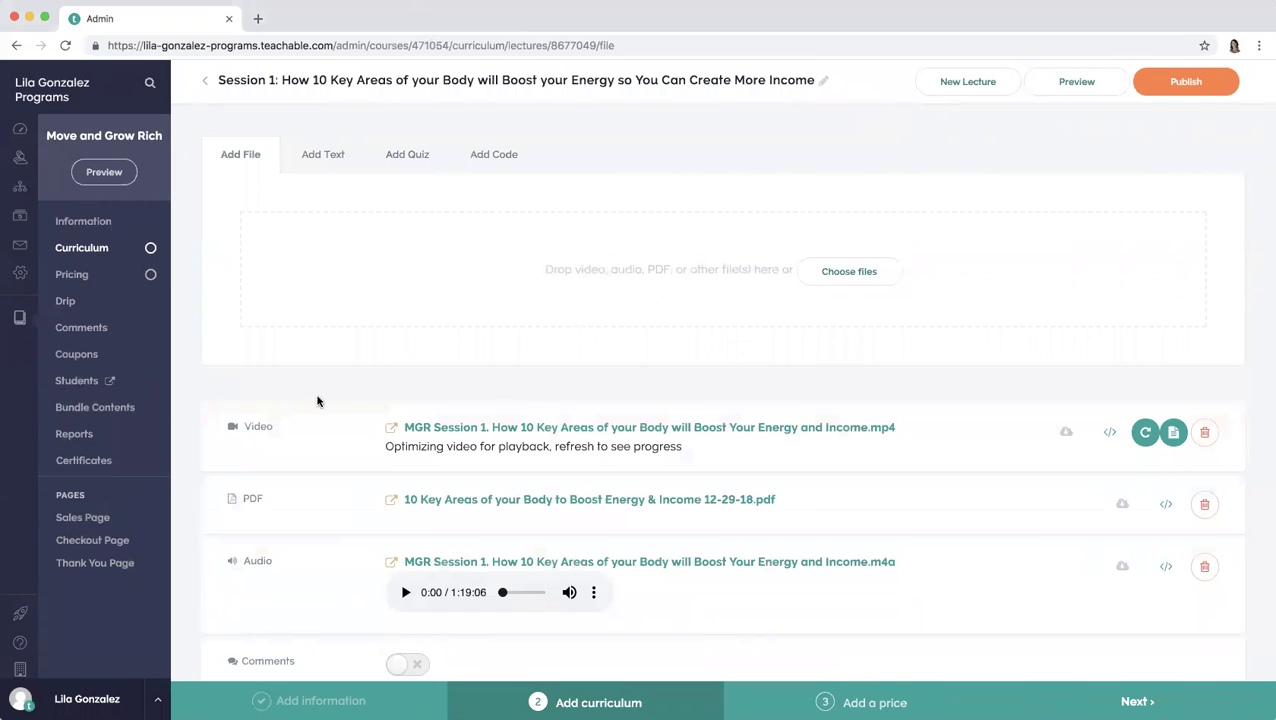
{"action": "left_click_drag", "start_coordinate": [288, 566], "coordinate": [303, 492]}
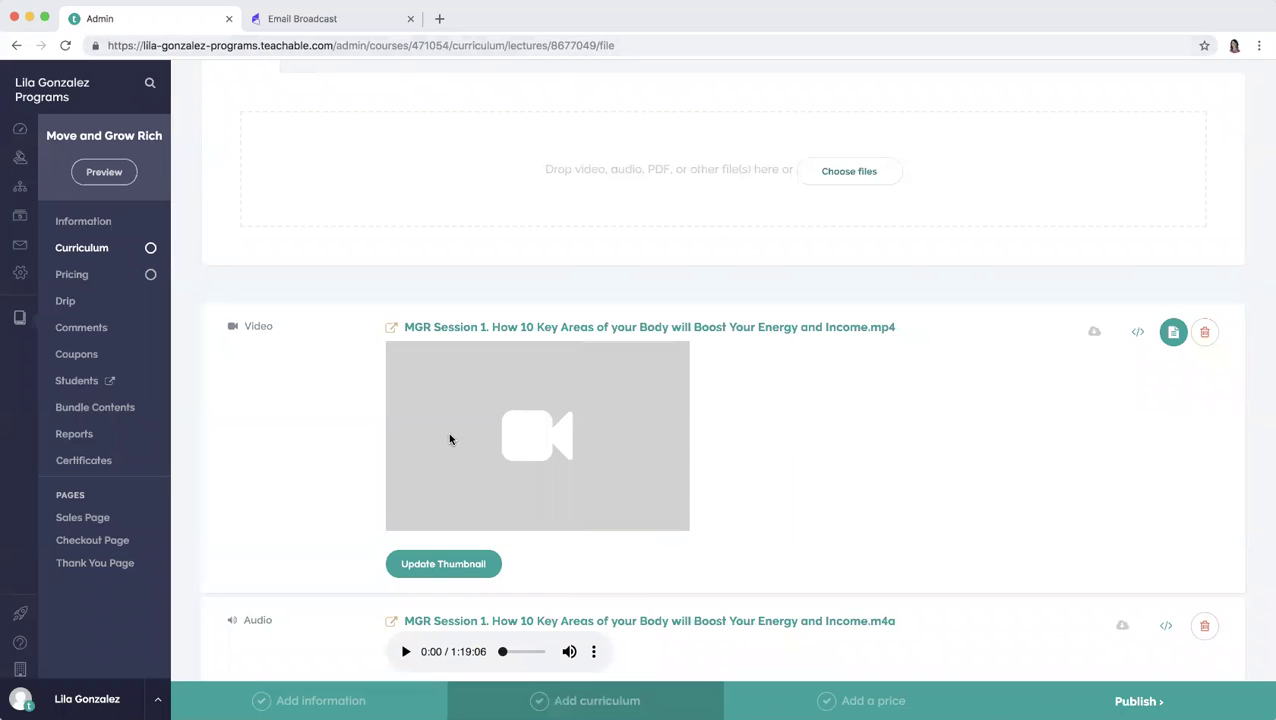
Start replacing the video thumbnail, searching the computer for the Move and Grow Rich image
{"action": "left_click", "coordinate": [425, 565]}
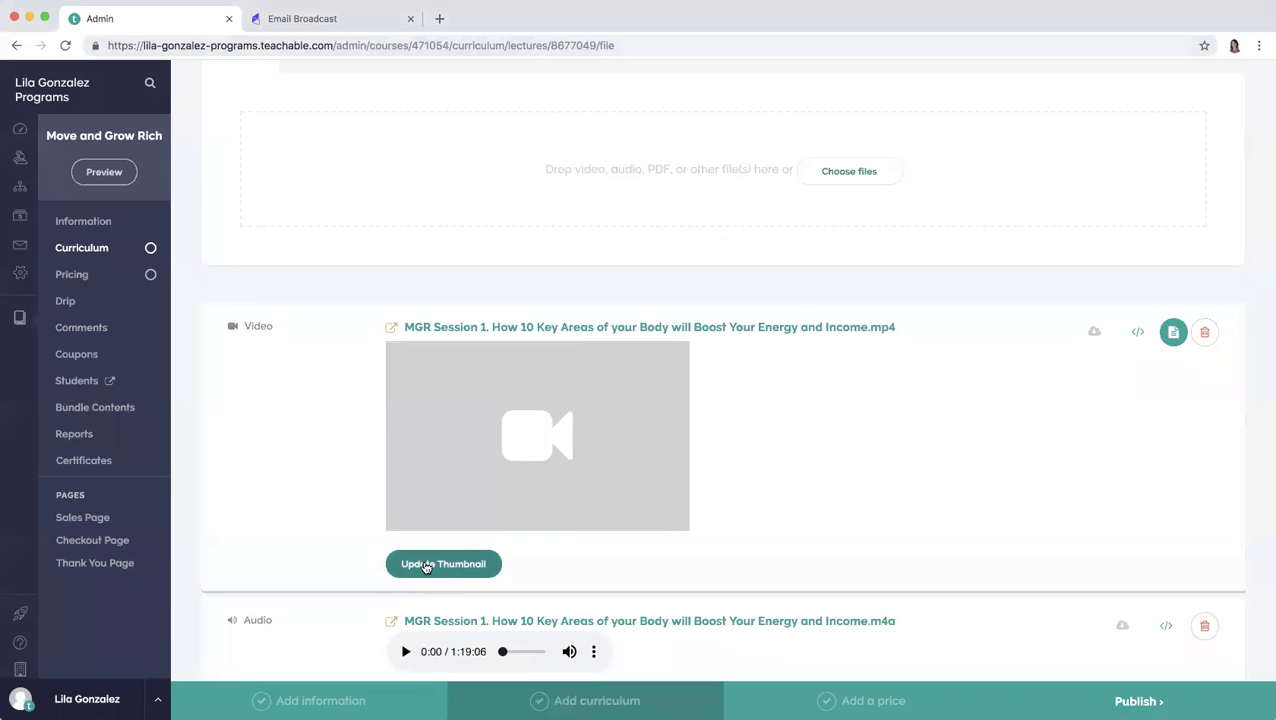
{"action": "left_click", "coordinate": [436, 566]}
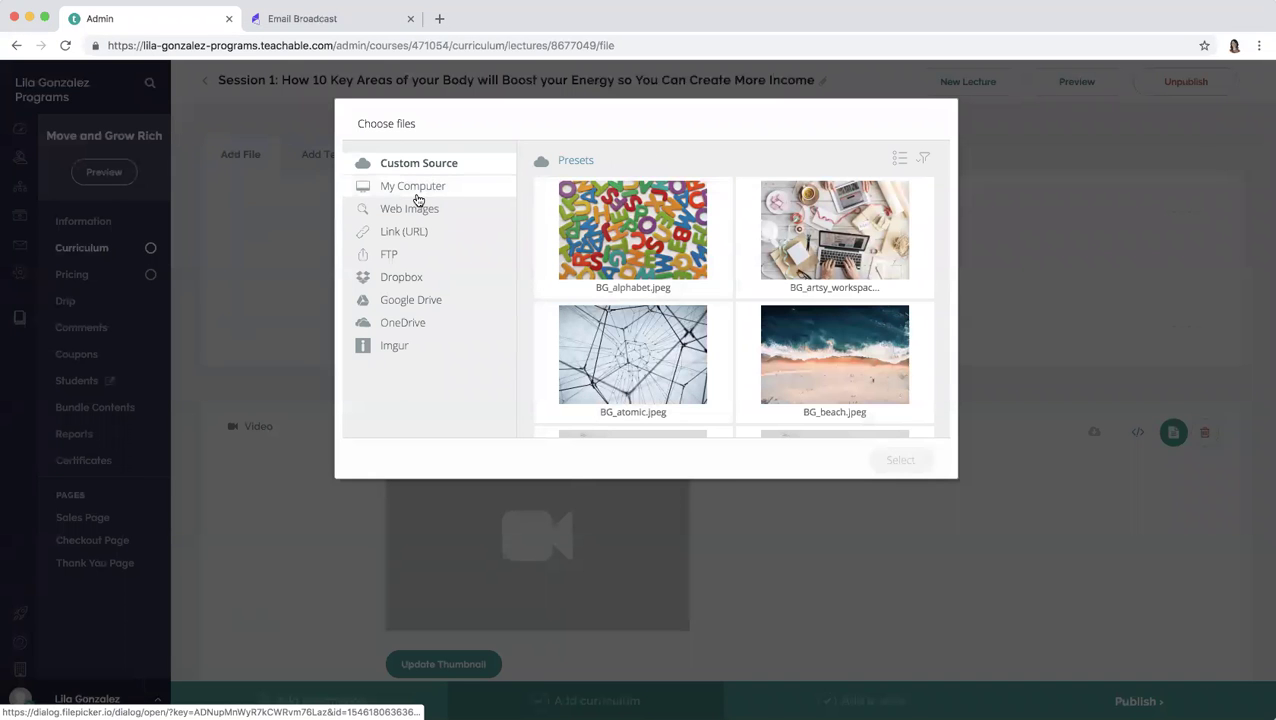
{"action": "left_click", "coordinate": [415, 193]}
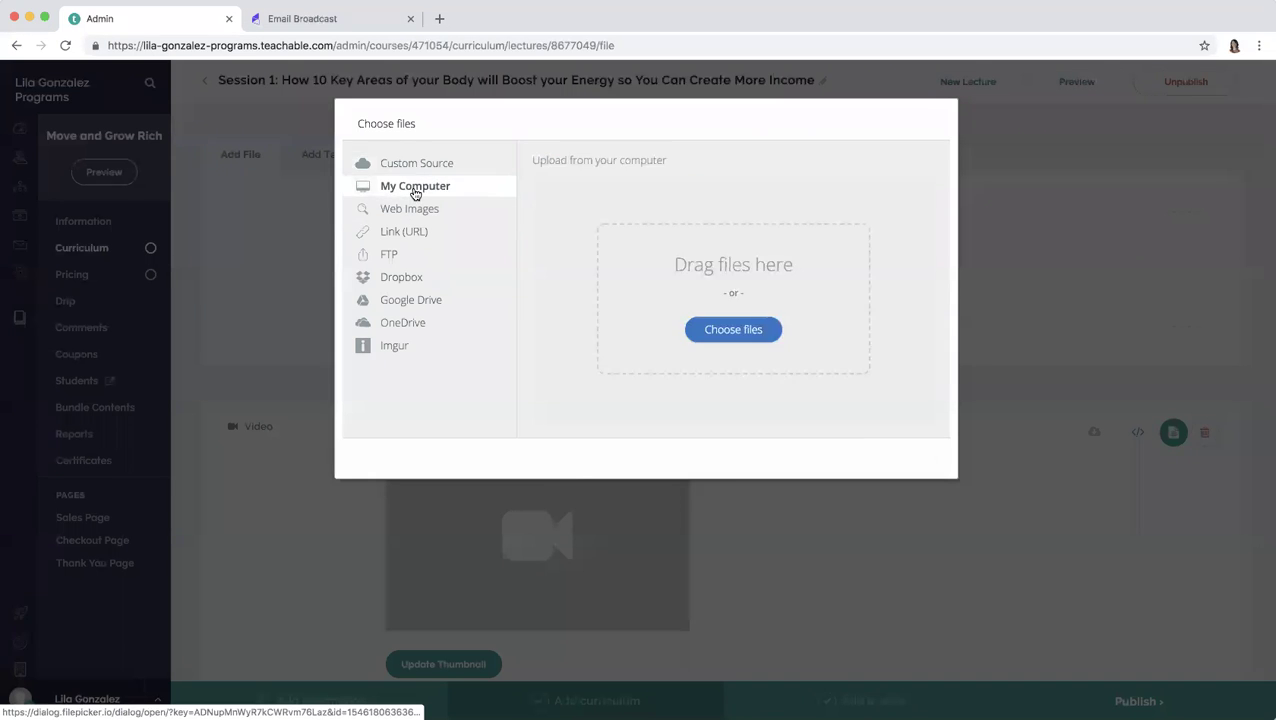
{"action": "left_click", "coordinate": [743, 330]}
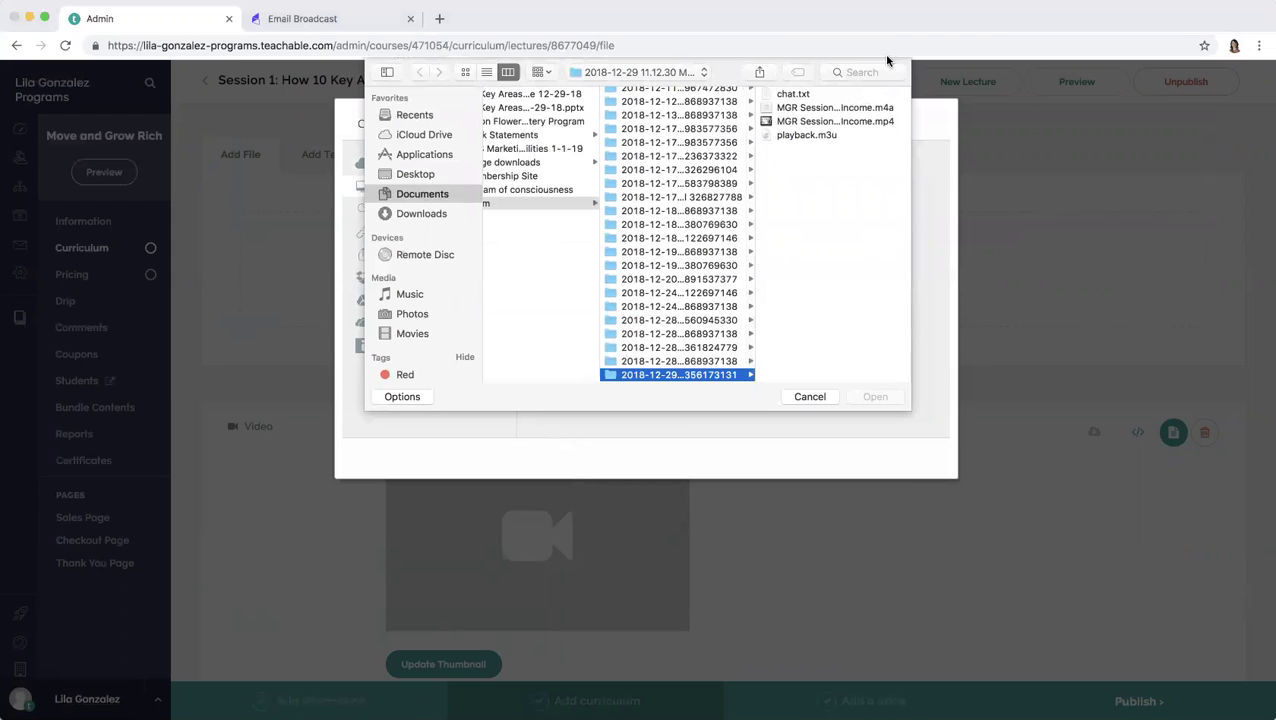
{"action": "left_click", "coordinate": [858, 72]}
{"action": "type", "text": "move and gr"}
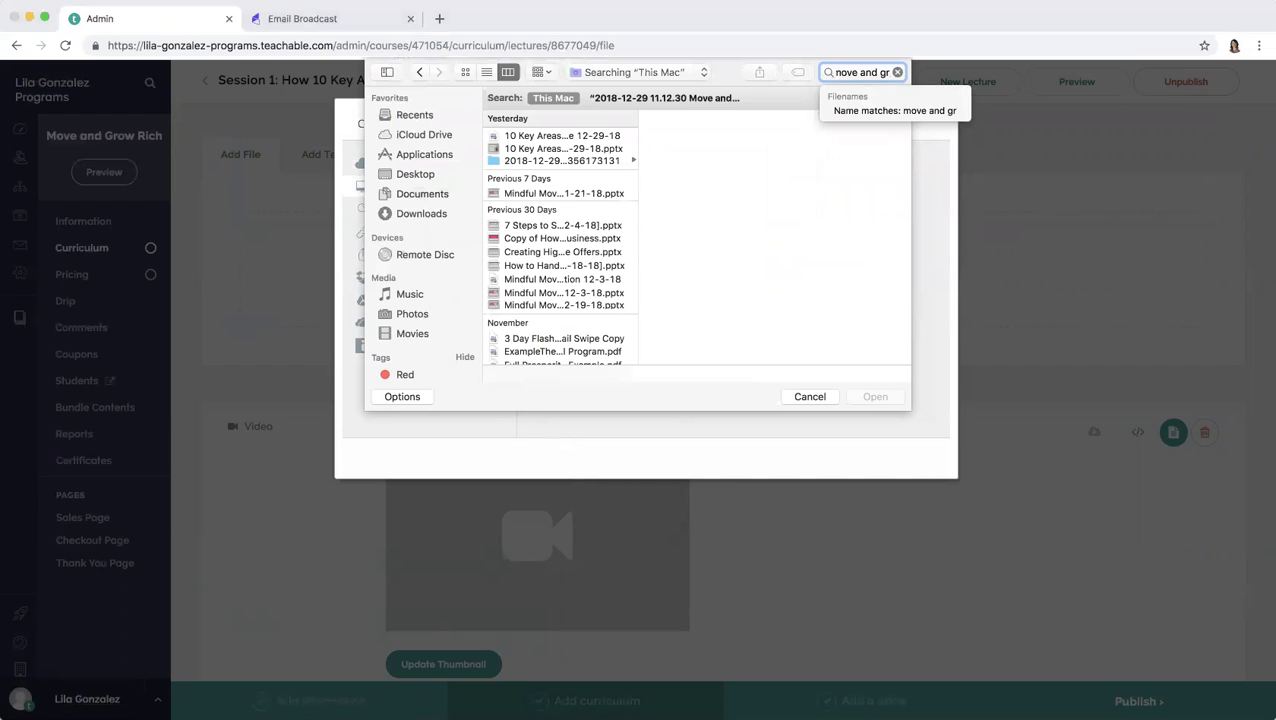
{"action": "key", "text": "BackSpace"}
{"action": "key", "text": "BackSpace"}
{"action": "type", "text": "a"}
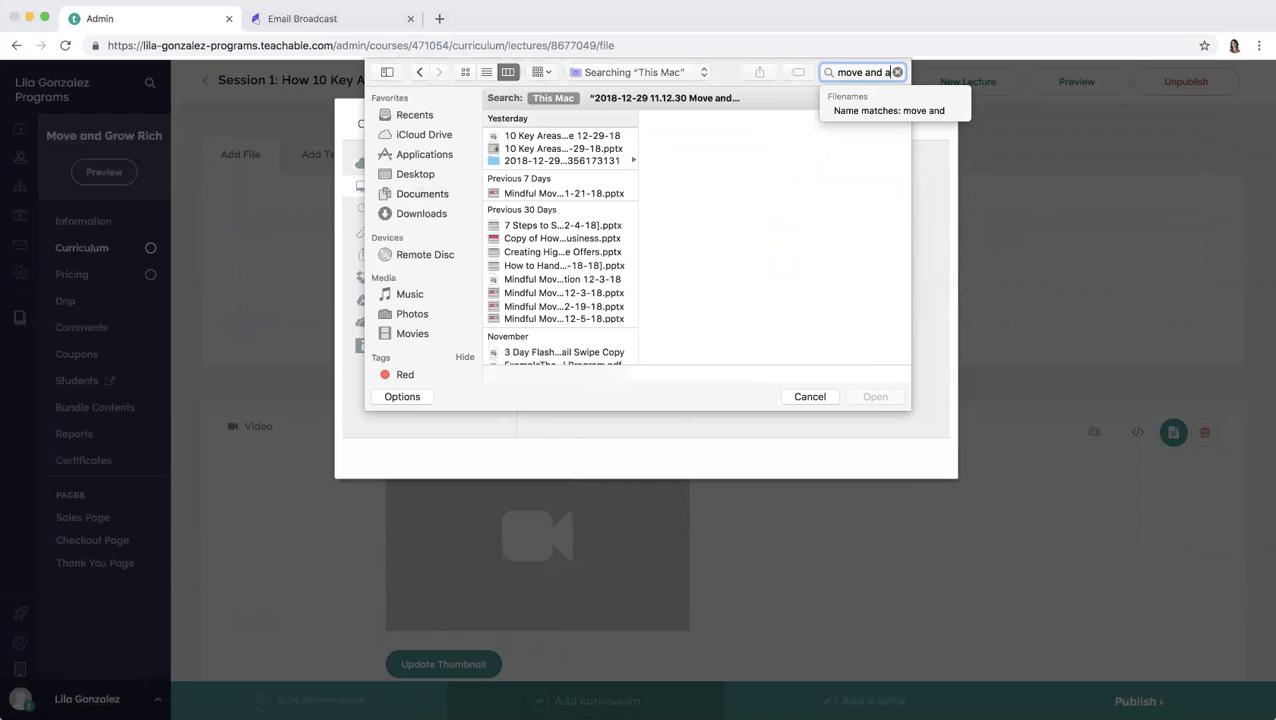
{"action": "type", "text": "nd gr"}
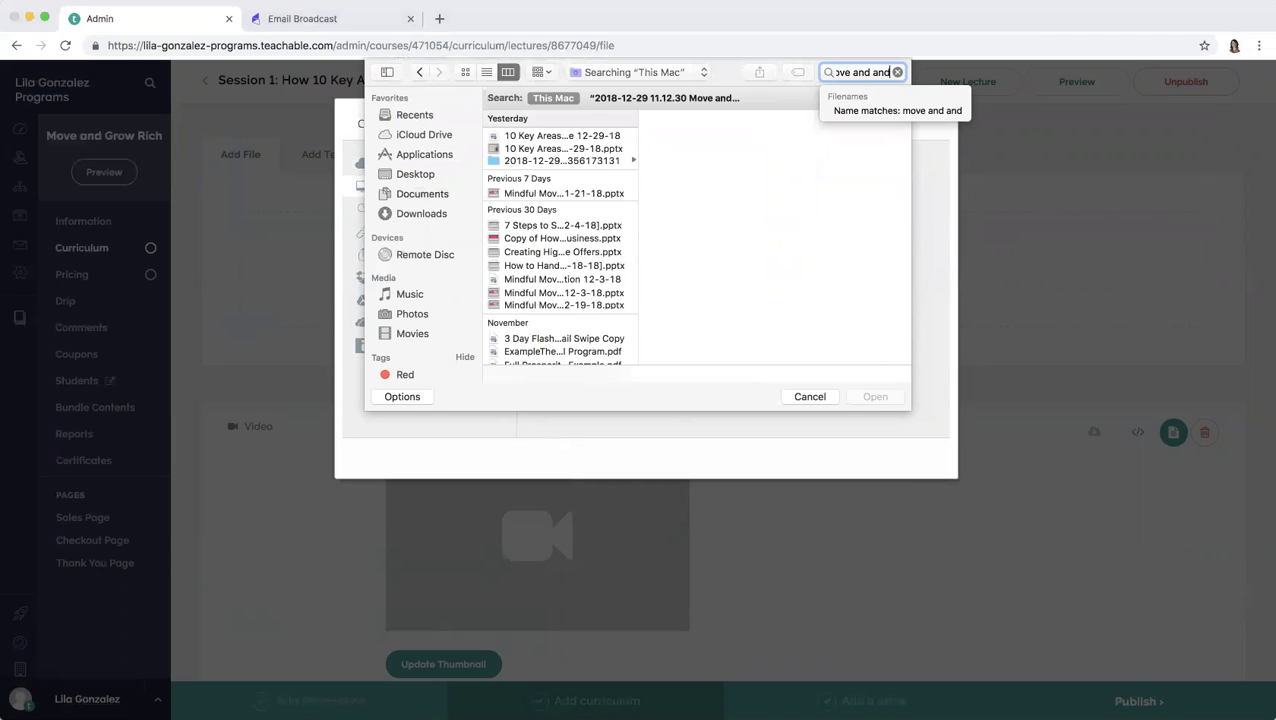
{"action": "key", "text": "BackSpace"}
{"action": "key", "text": "BackSpace"}
{"action": "key", "text": "BackSpace"}
{"action": "type", "text": "grow r"}
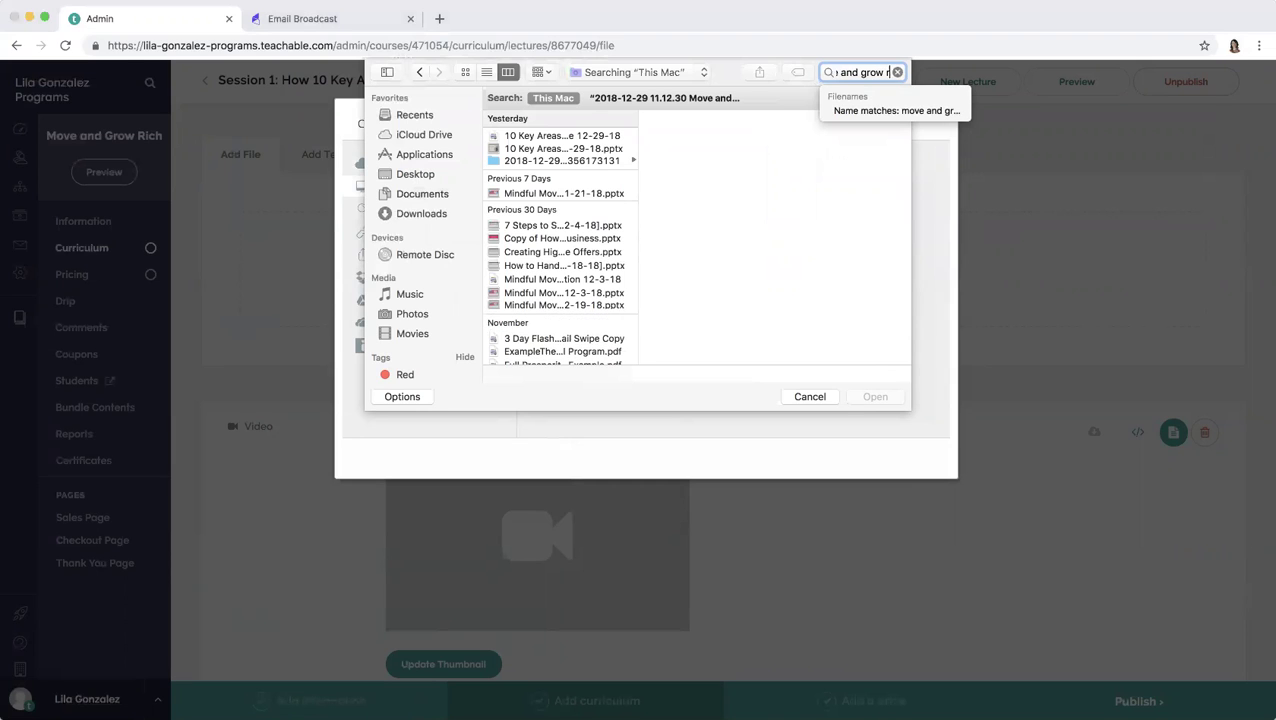
{"action": "type", "text": "i"}
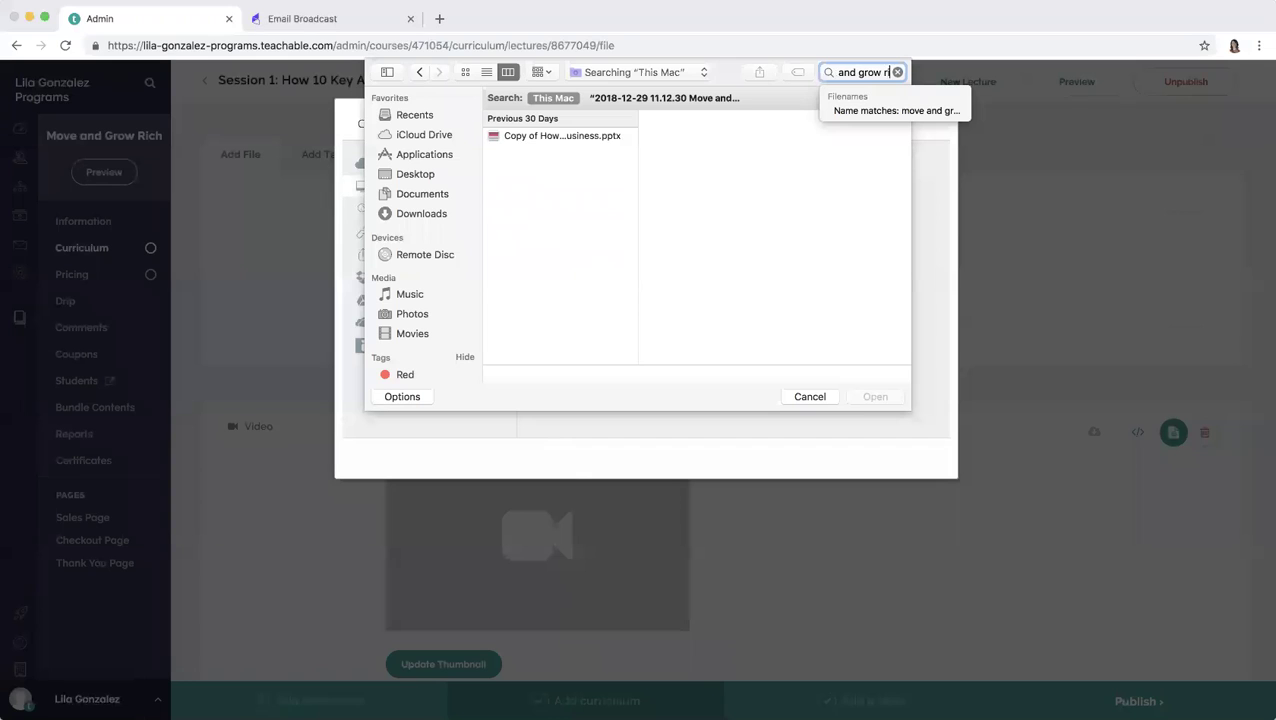
{"action": "type", "text": "ch (1"}
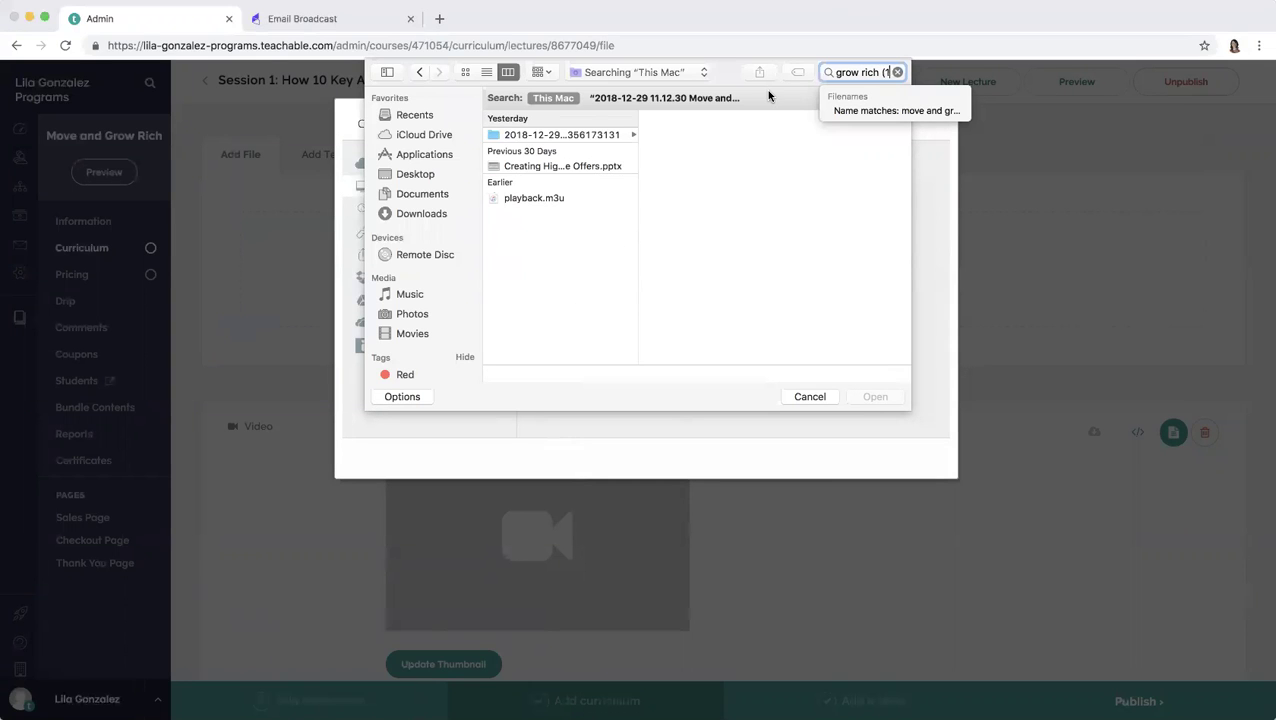
Narrow the search to '(1)', select Move N Grow Rich (1).png and upload it
{"action": "key", "text": "super+Left"}
{"action": "key", "text": "super+a"}
{"action": "key", "text": "BackSpace"}
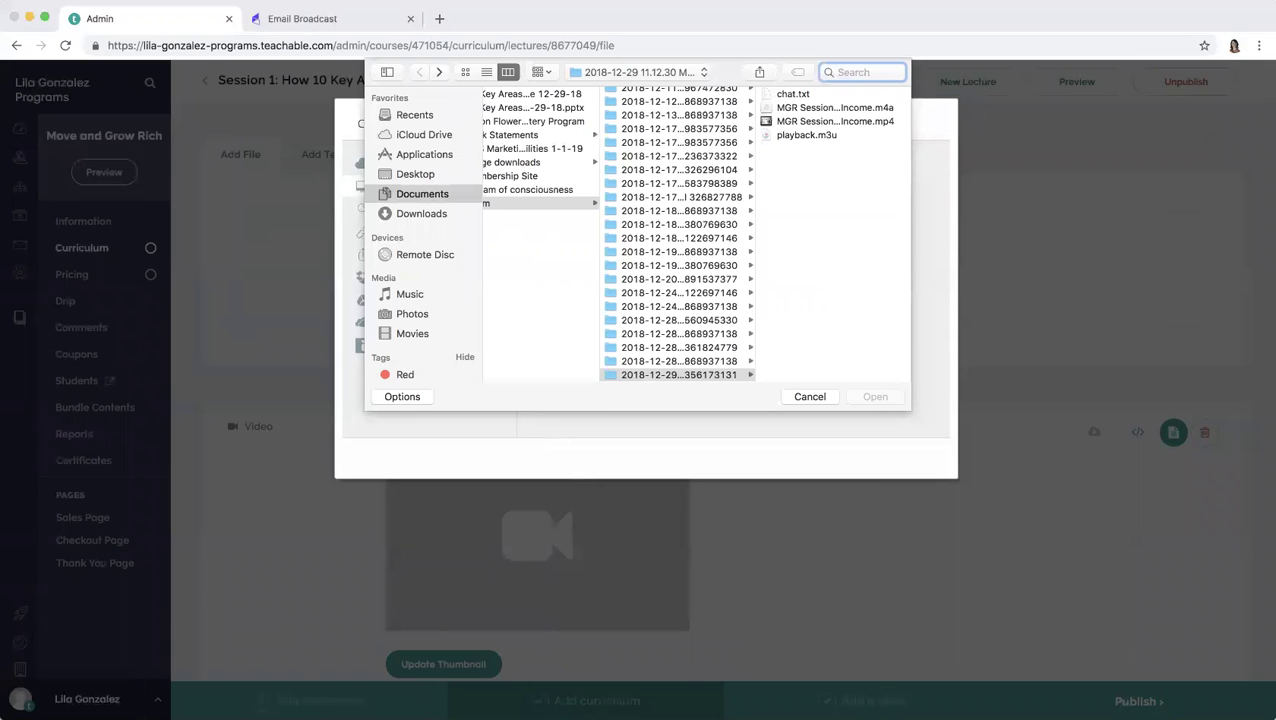
{"action": "type", "text": "(1)"}
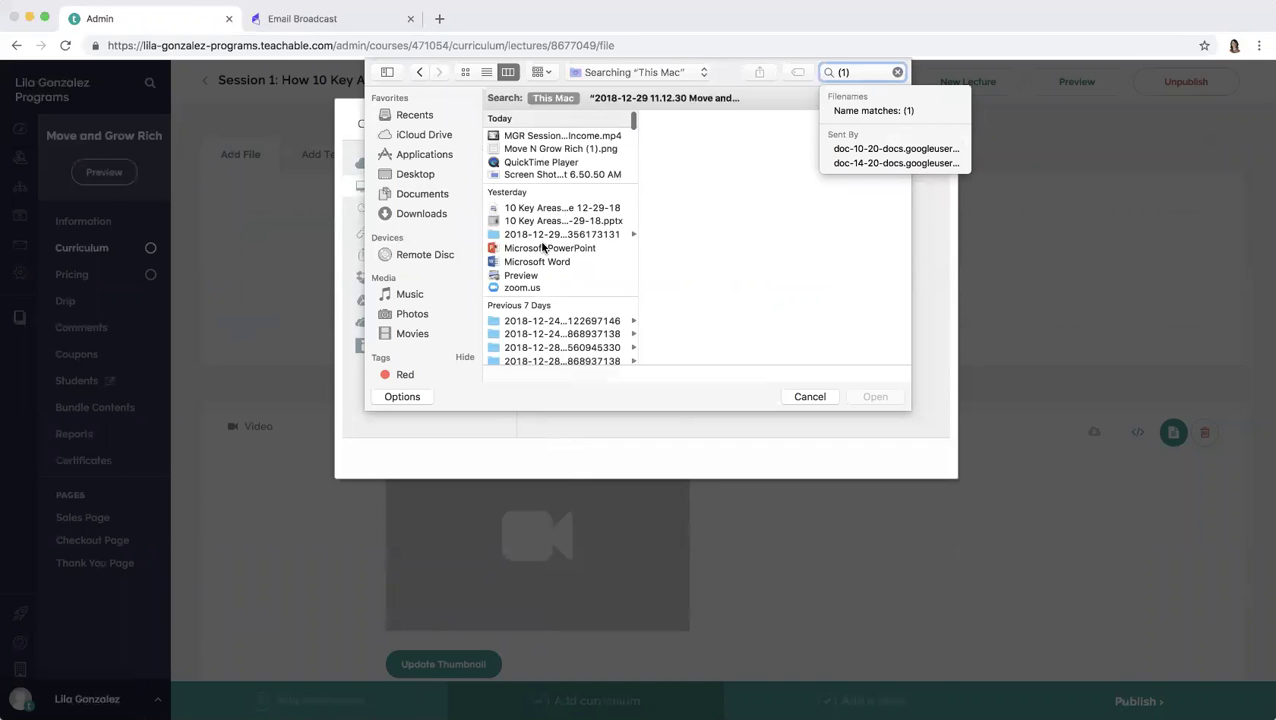
{"action": "left_click", "coordinate": [556, 150]}
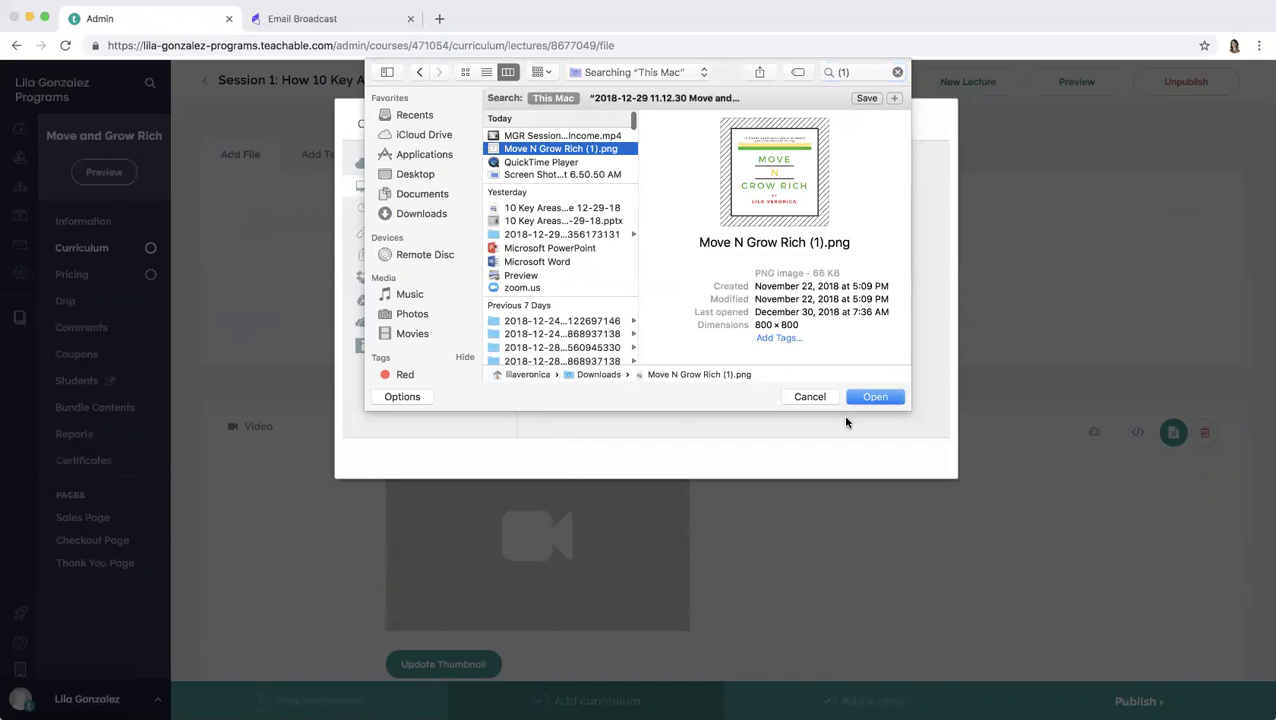
{"action": "left_click", "coordinate": [874, 397]}
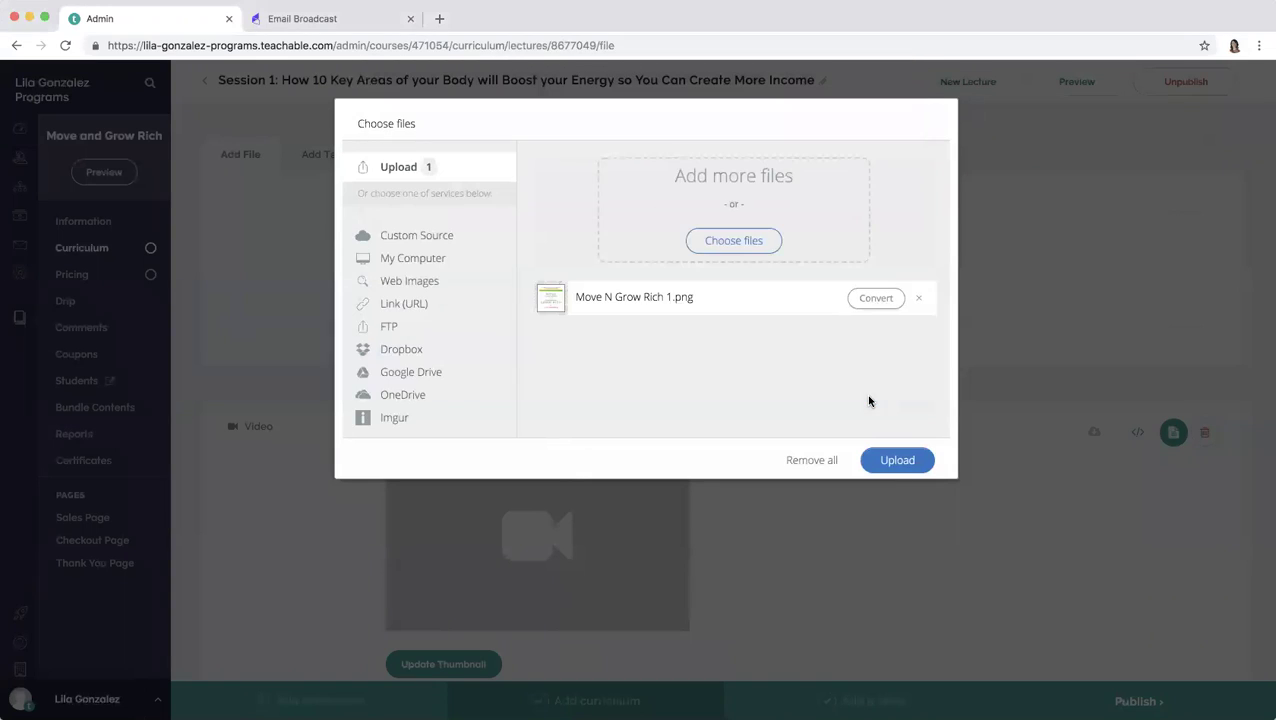
{"action": "left_click", "coordinate": [888, 461]}
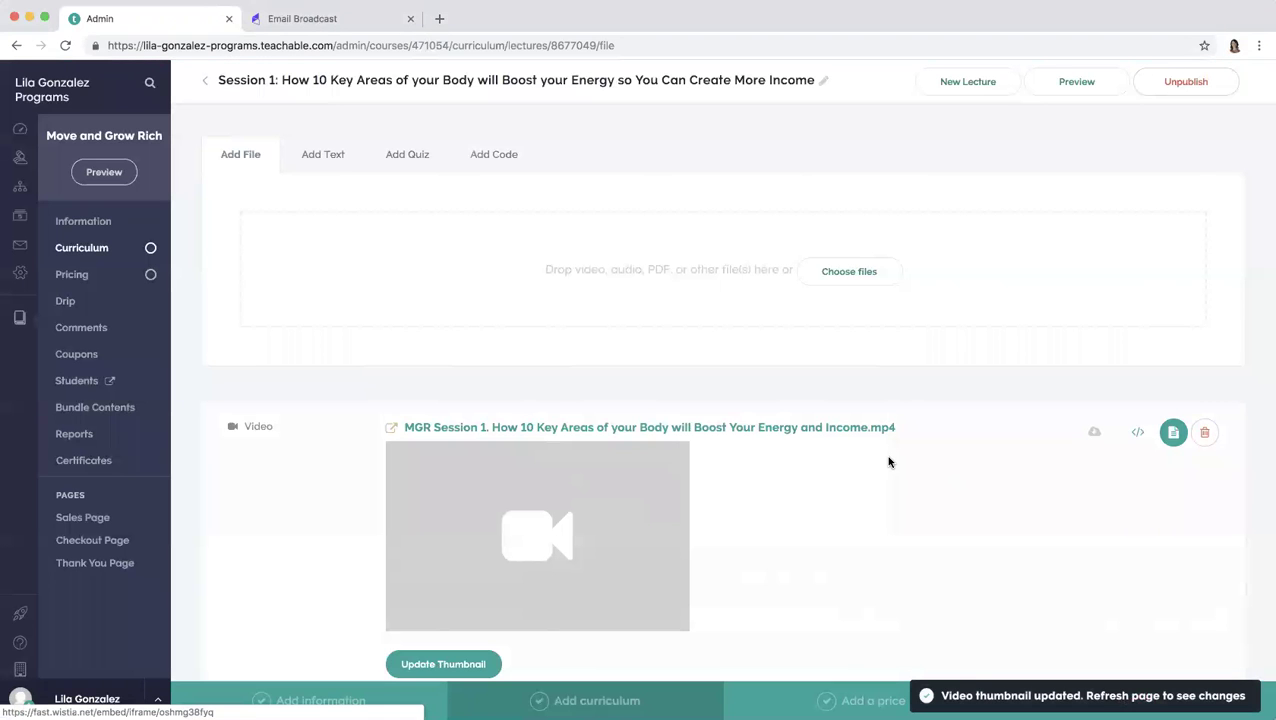
Reload the Session 1 lecture page to confirm the new thumbnail
{"action": "scroll", "coordinate": [888, 461], "scroll_direction": "down", "scroll_amount": 5}
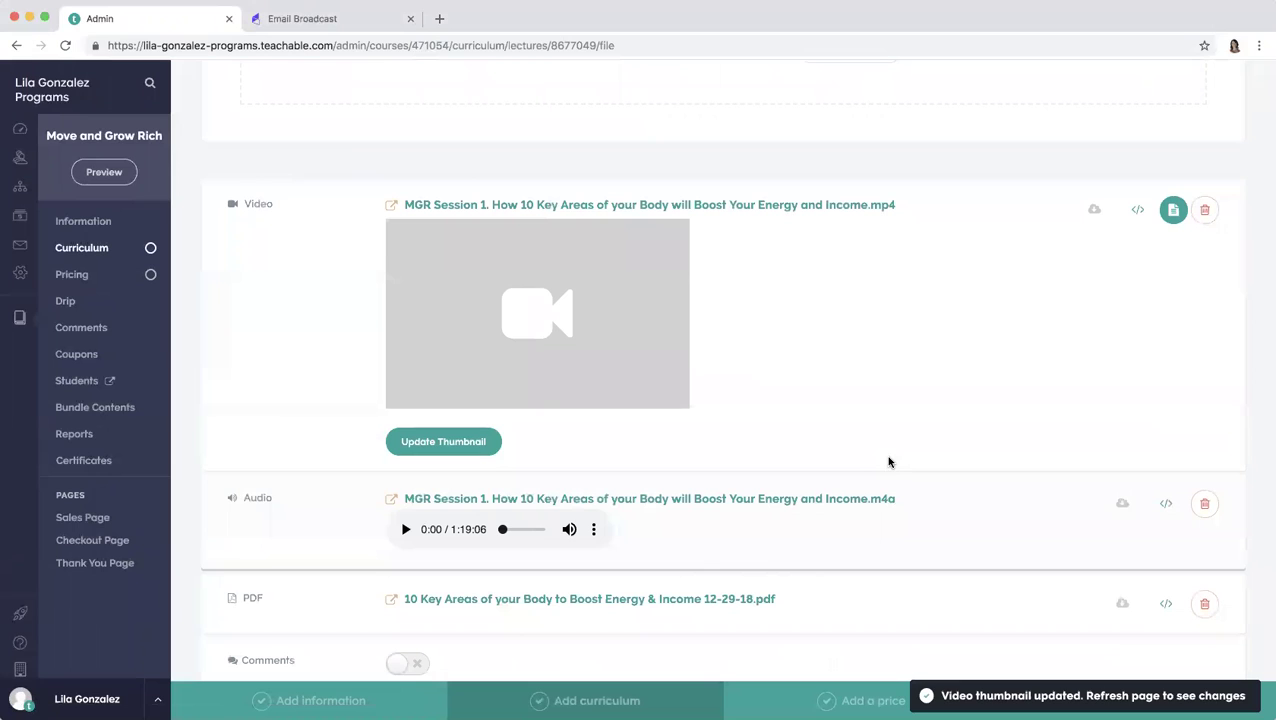
{"action": "left_click", "coordinate": [730, 42]}
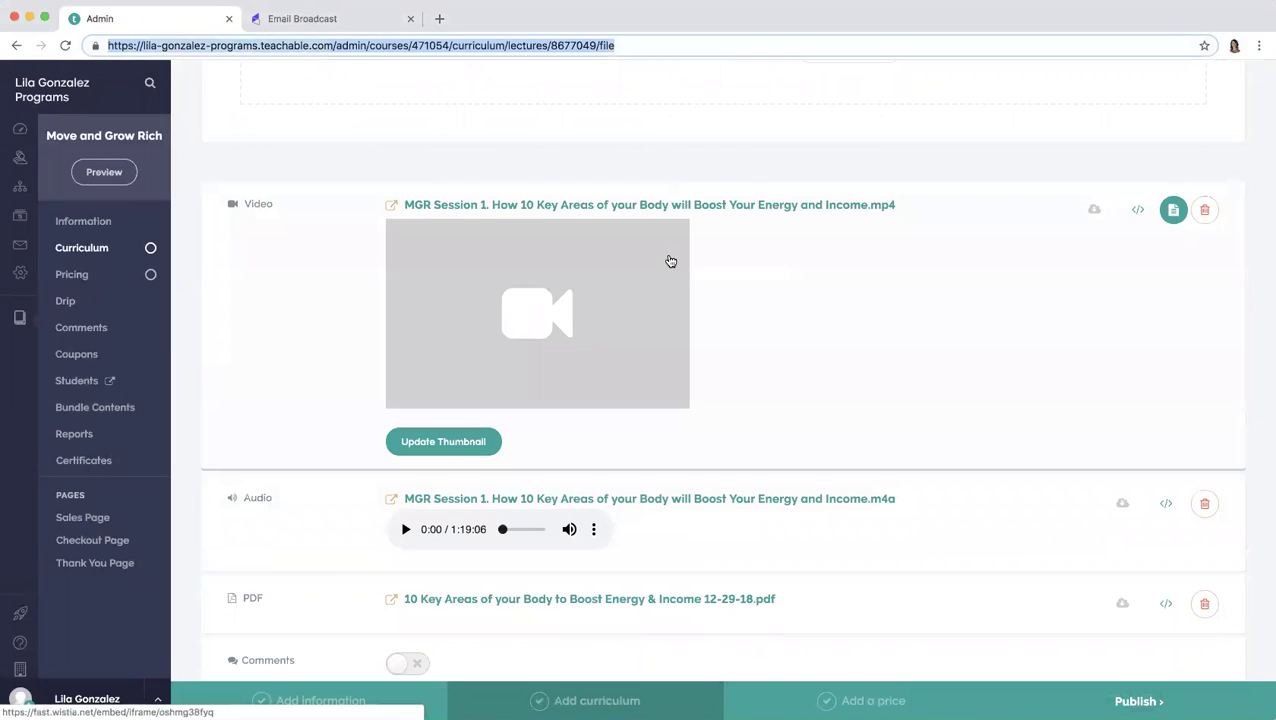
{"action": "left_click", "coordinate": [618, 45]}
{"action": "key", "text": "Return"}
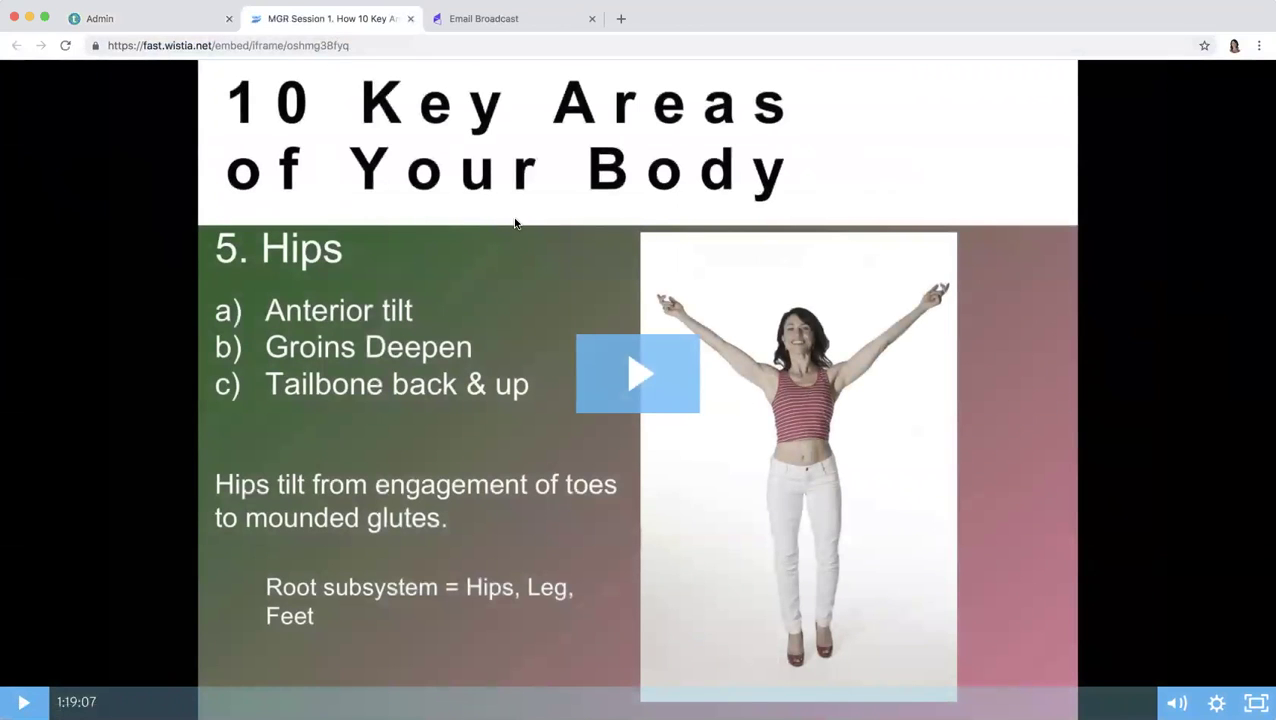
Play the Session 1 video briefly in Wistia, pause it, and close the tab
{"action": "left_click", "coordinate": [629, 364]}
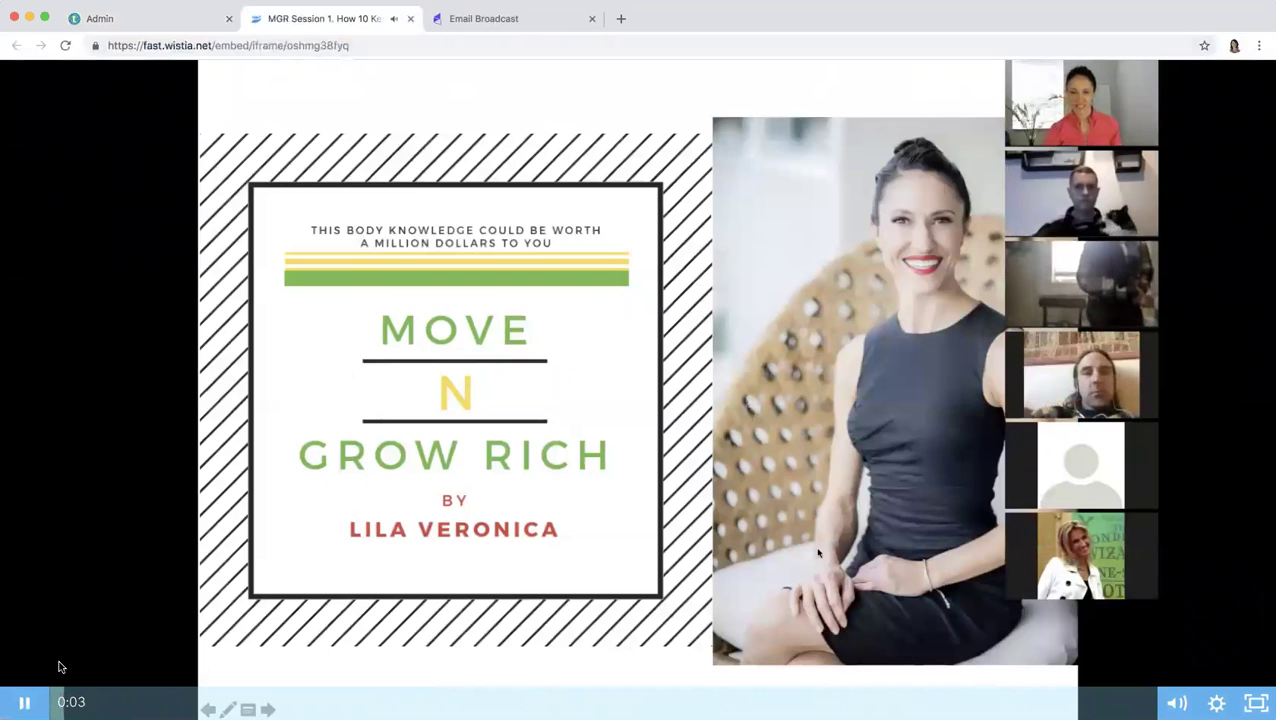
{"action": "left_click", "coordinate": [24, 703]}
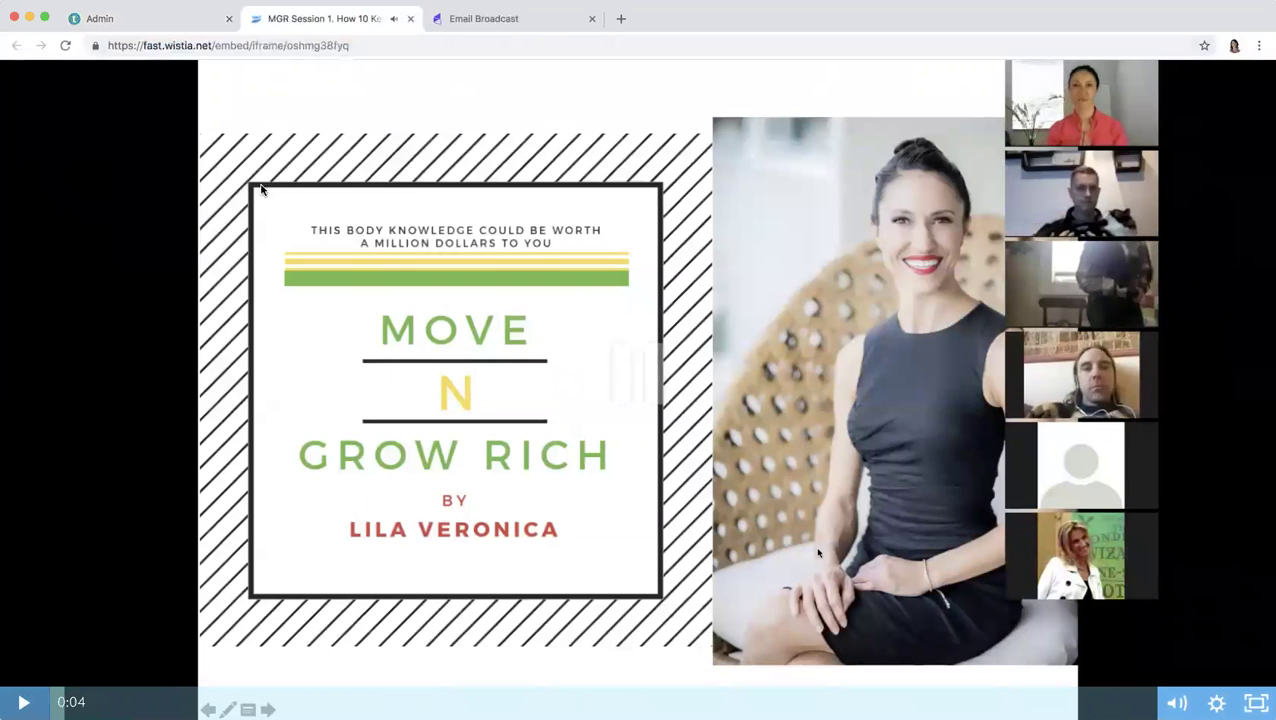
{"action": "left_click", "coordinate": [409, 19]}
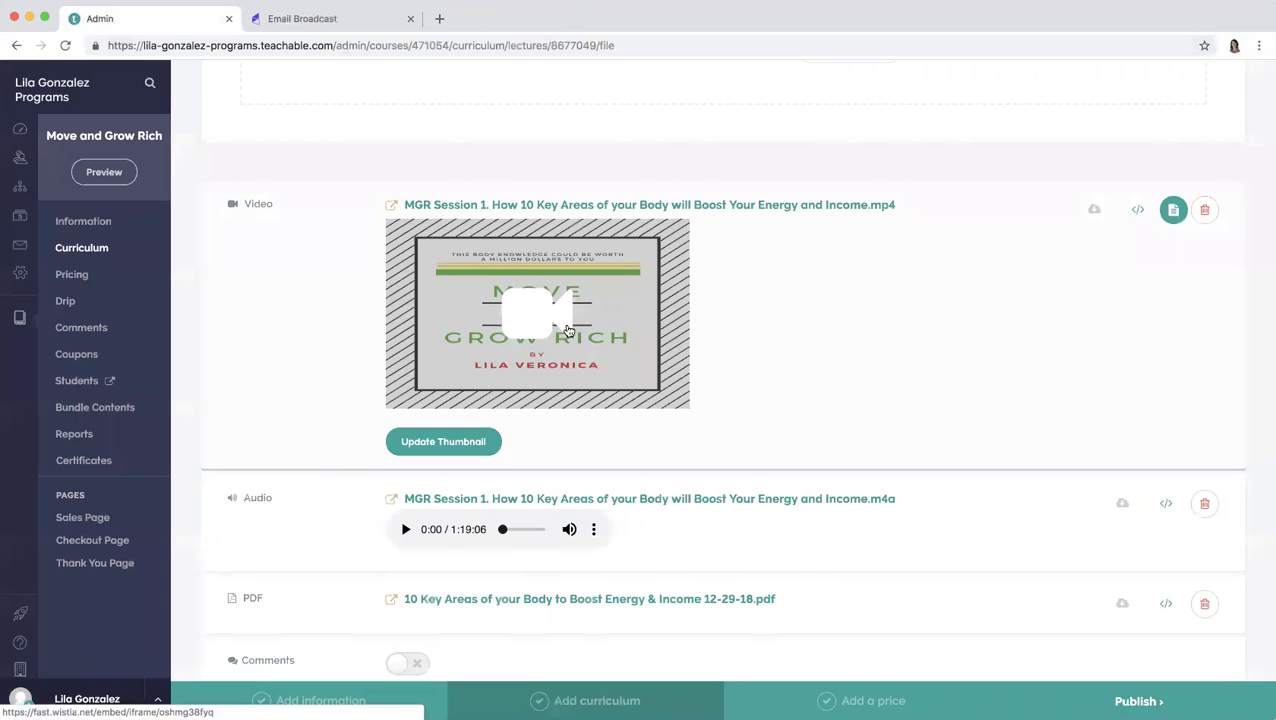
{"action": "scroll", "coordinate": [744, 367], "scroll_direction": "up", "scroll_amount": 2}
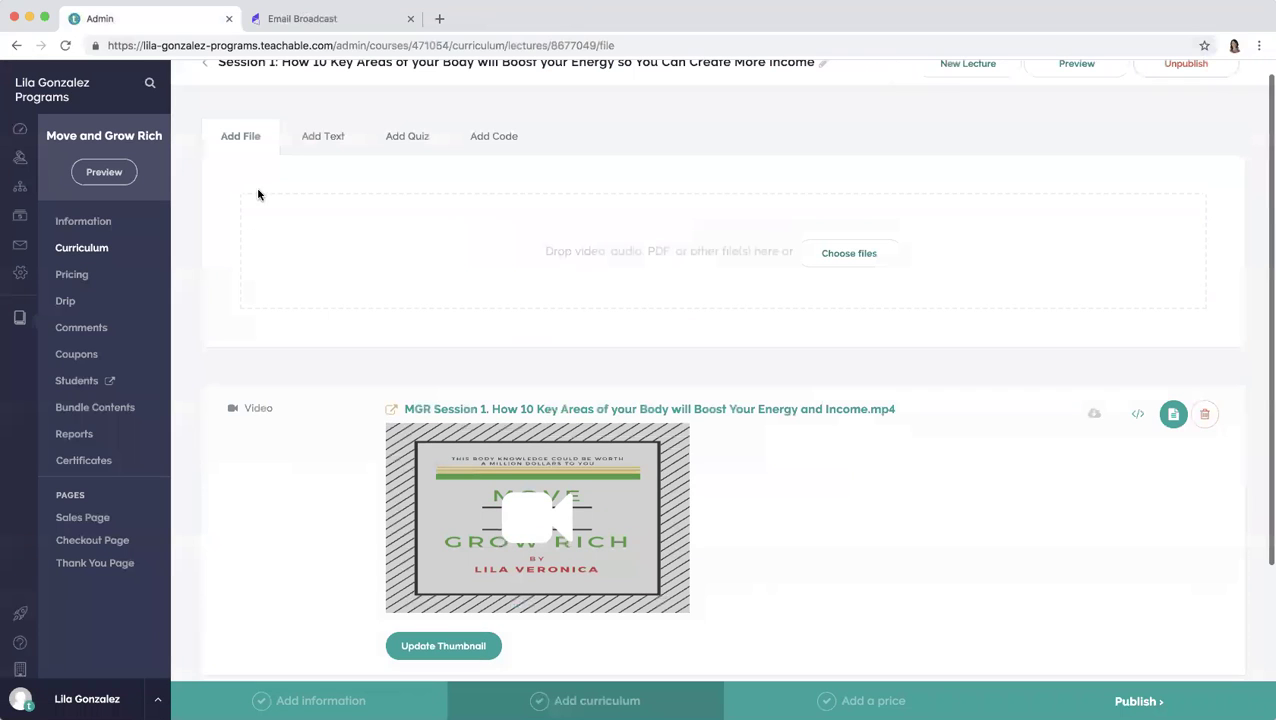
Review the course Information page down to its SEO settings with URL move-and-grow-rich
{"action": "left_click", "coordinate": [105, 221]}
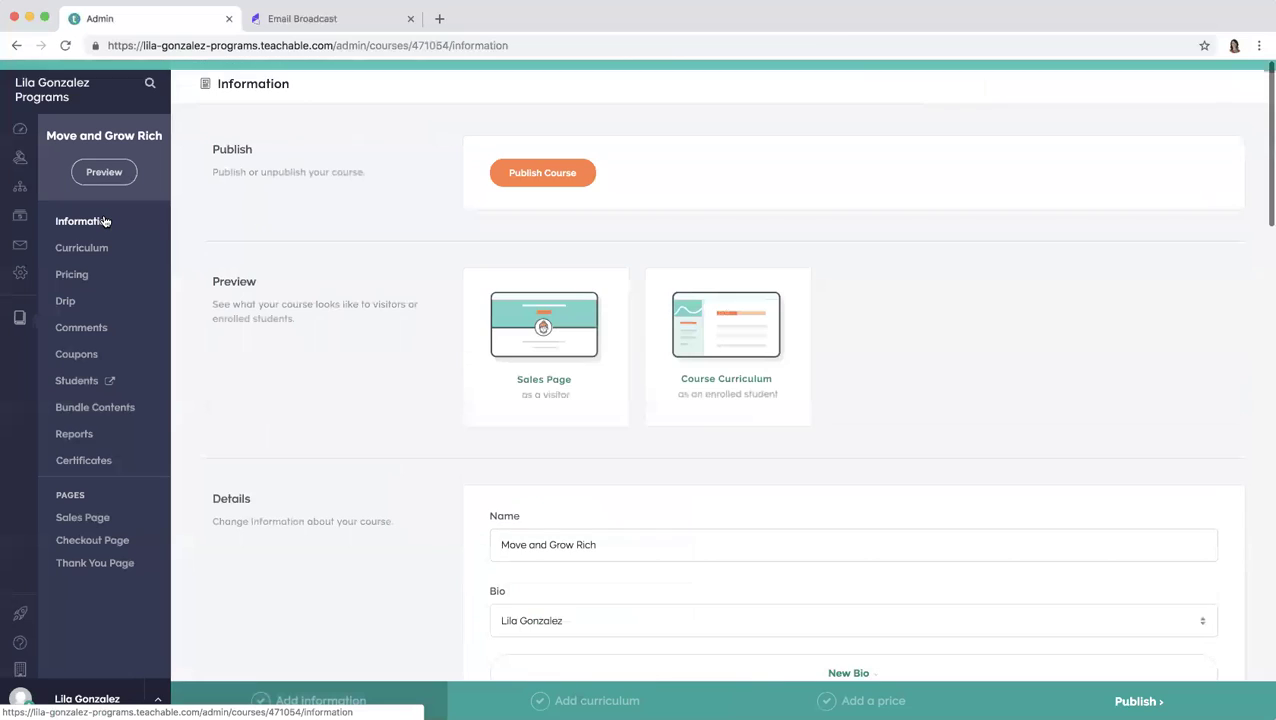
{"action": "scroll", "coordinate": [657, 489], "scroll_direction": "down", "scroll_amount": 2}
{"action": "scroll", "coordinate": [657, 489], "scroll_direction": "down", "scroll_amount": 5}
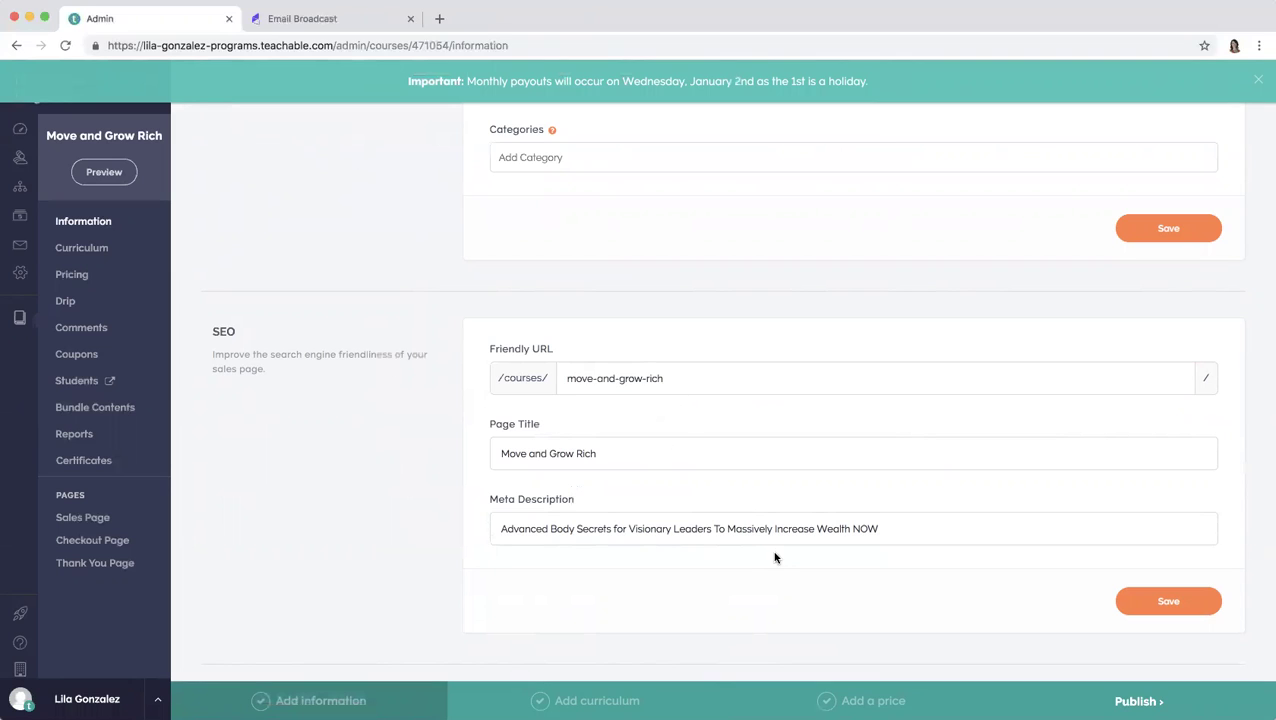
{"action": "scroll", "coordinate": [584, 328], "scroll_direction": "up", "scroll_amount": 10}
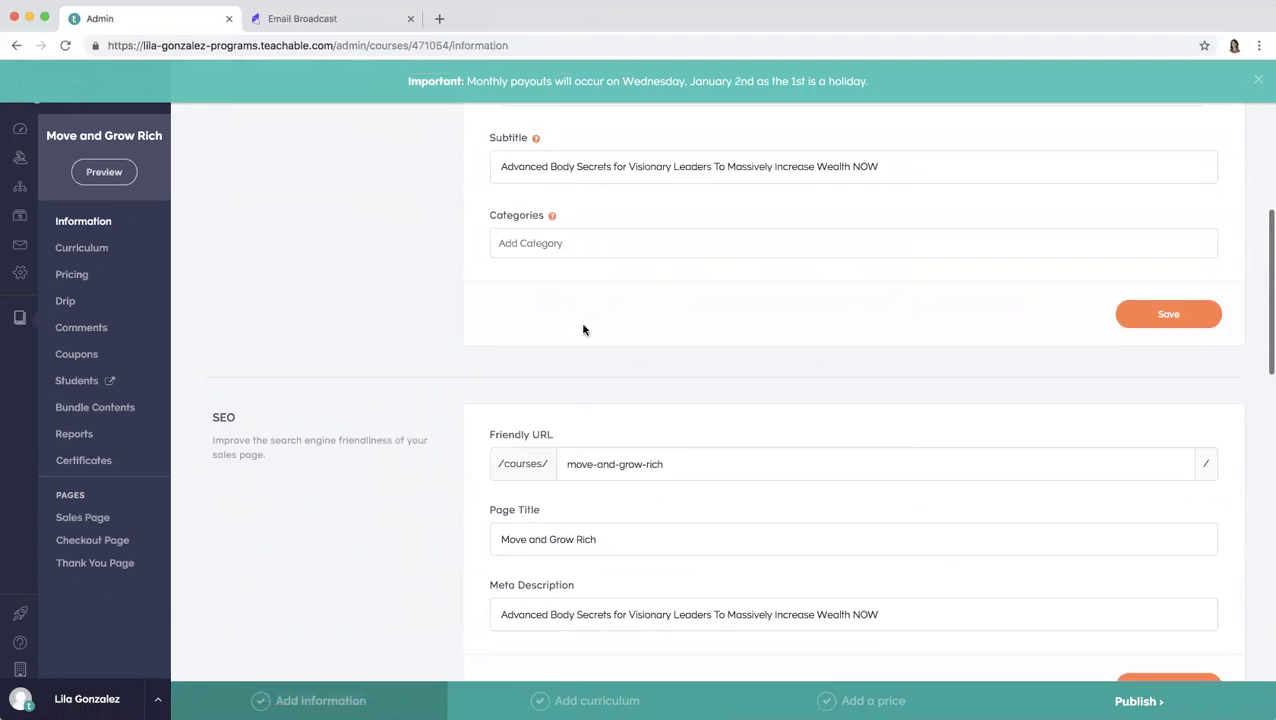
Copy the Free Course plan's purchase URL into a new tab, then return to the admin tab
{"action": "left_click", "coordinate": [84, 275]}
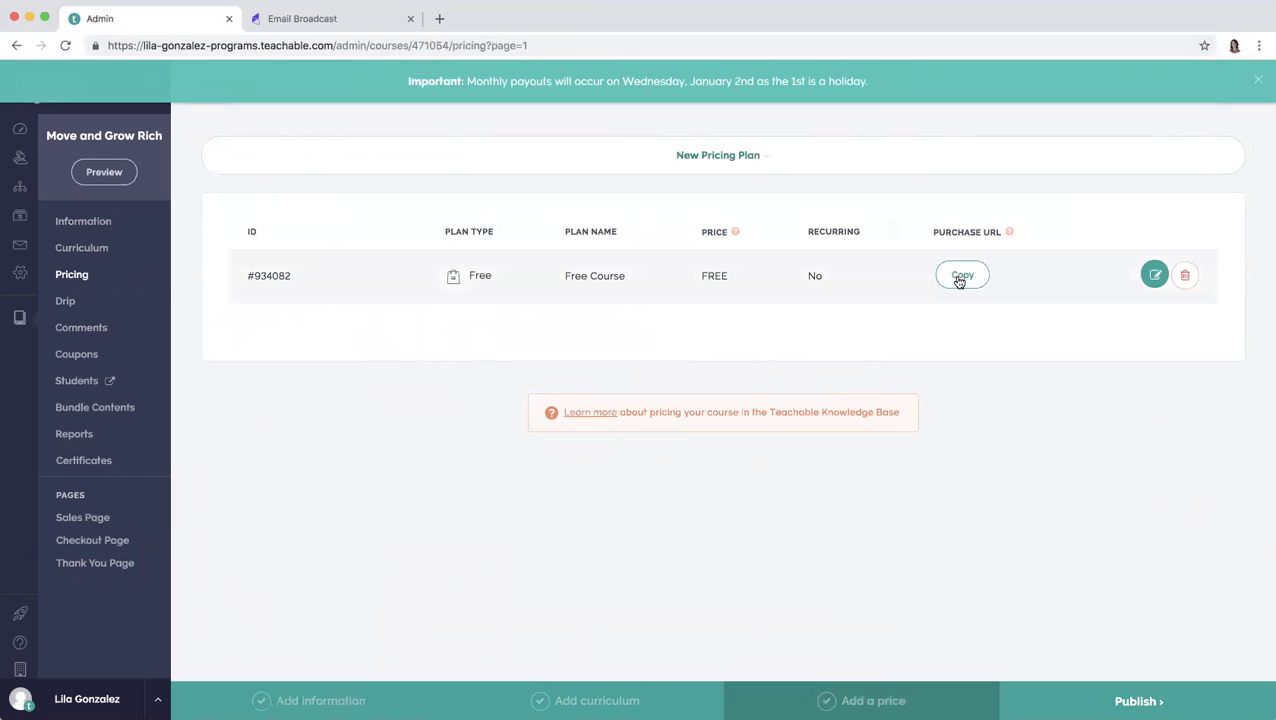
{"action": "left_click", "coordinate": [958, 277]}
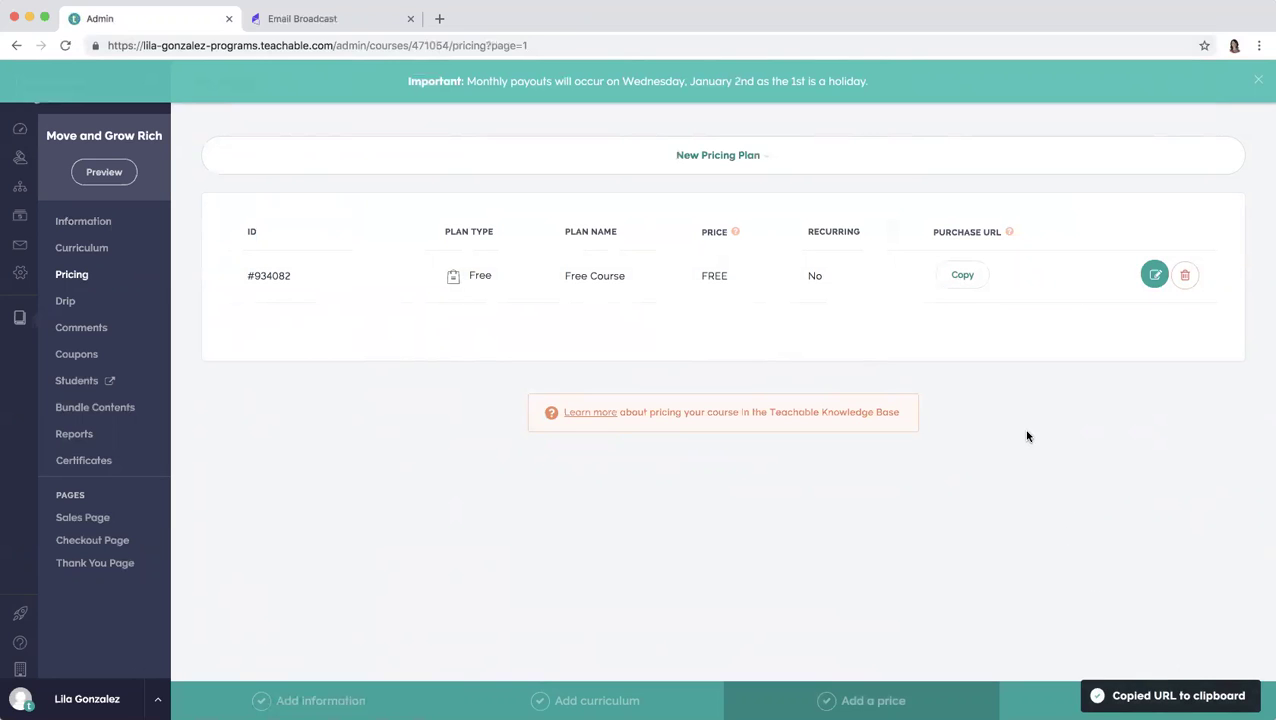
{"action": "left_click", "coordinate": [438, 20]}
{"action": "key", "text": "super+v"}
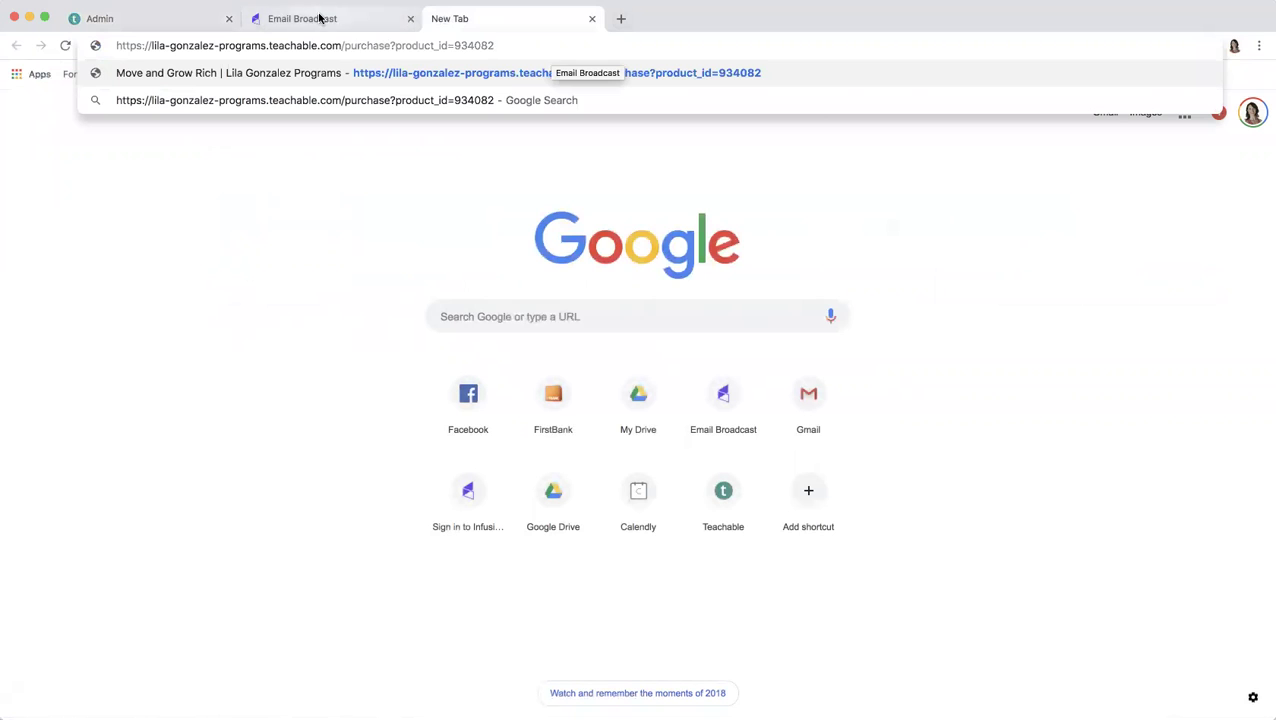
{"action": "left_click", "coordinate": [192, 24]}
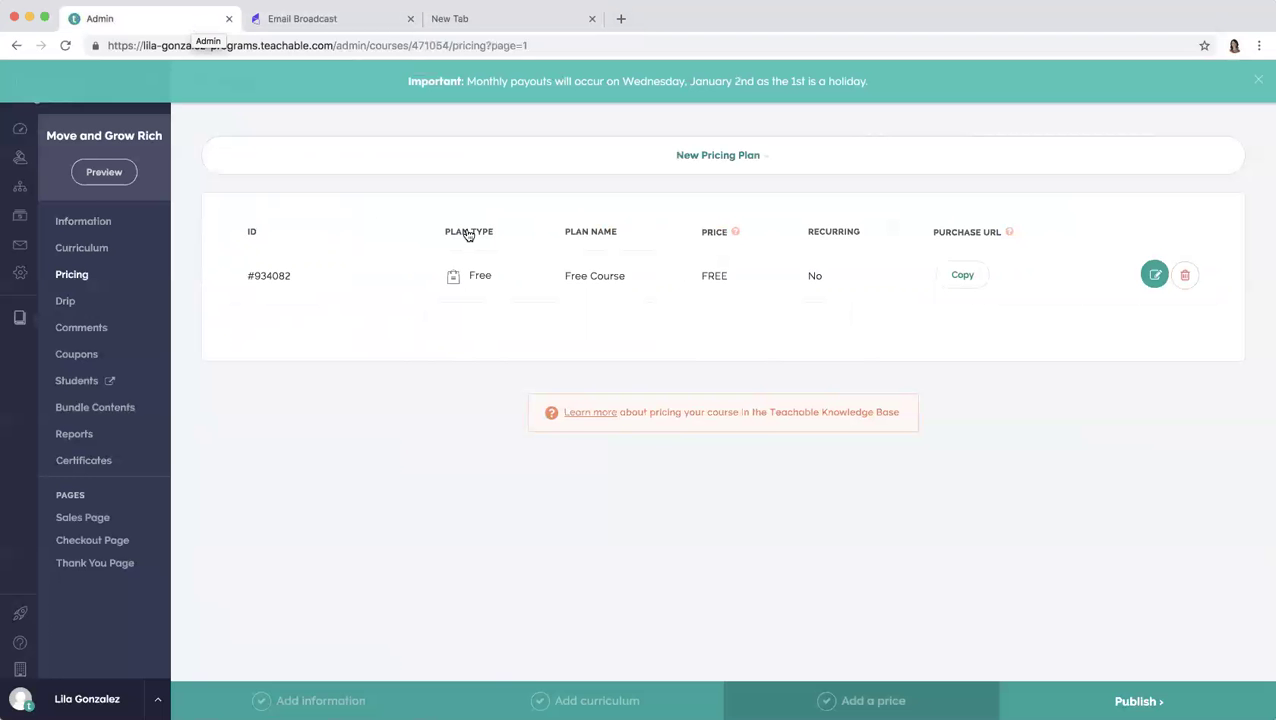
Pass through Drip settings to the Curriculum showing the Move and Grow Rich section and Session 1
{"action": "left_click", "coordinate": [65, 305]}
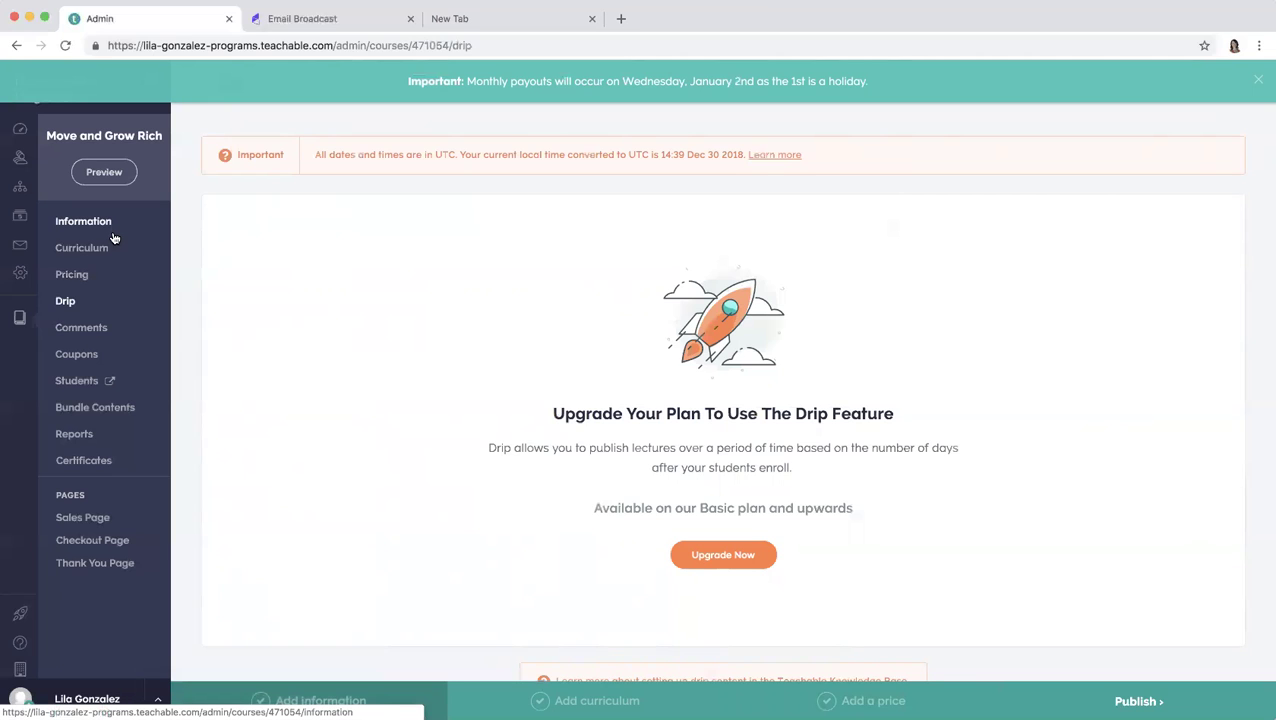
{"action": "left_click", "coordinate": [82, 248]}
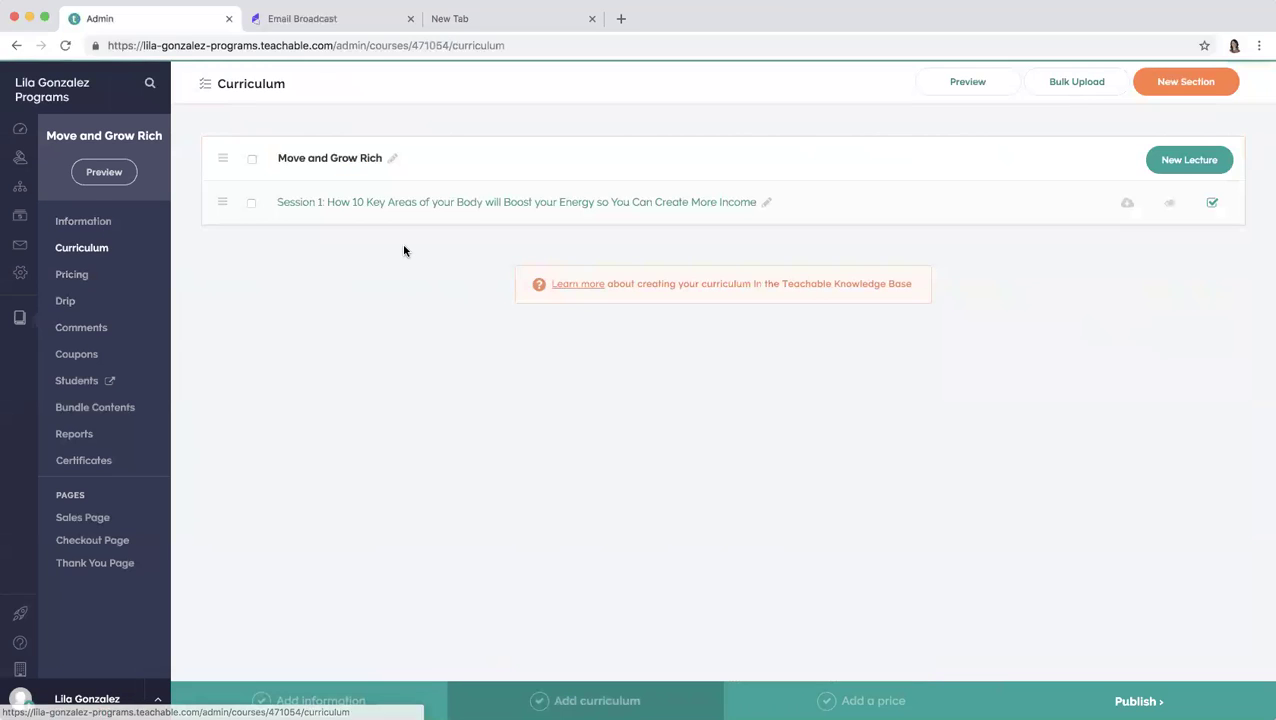